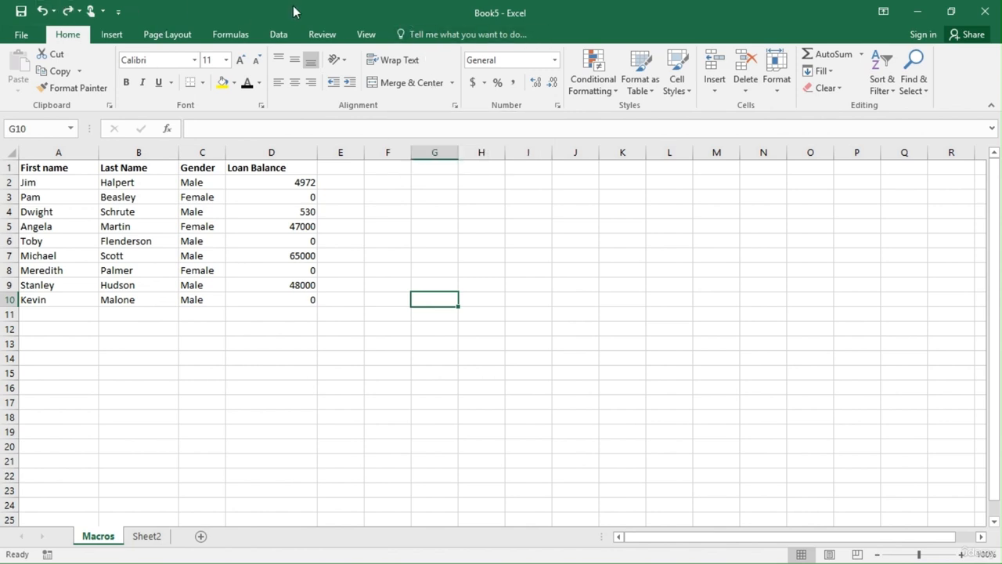
Enable the Developer tab among the main tabs in the ribbon customization options.
left_click(19, 38)
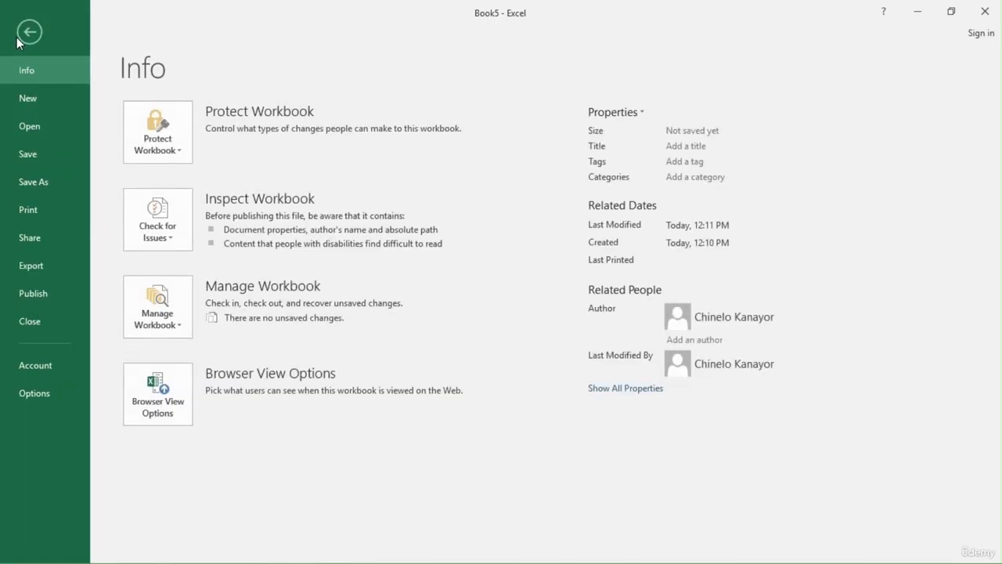
left_click(33, 393)
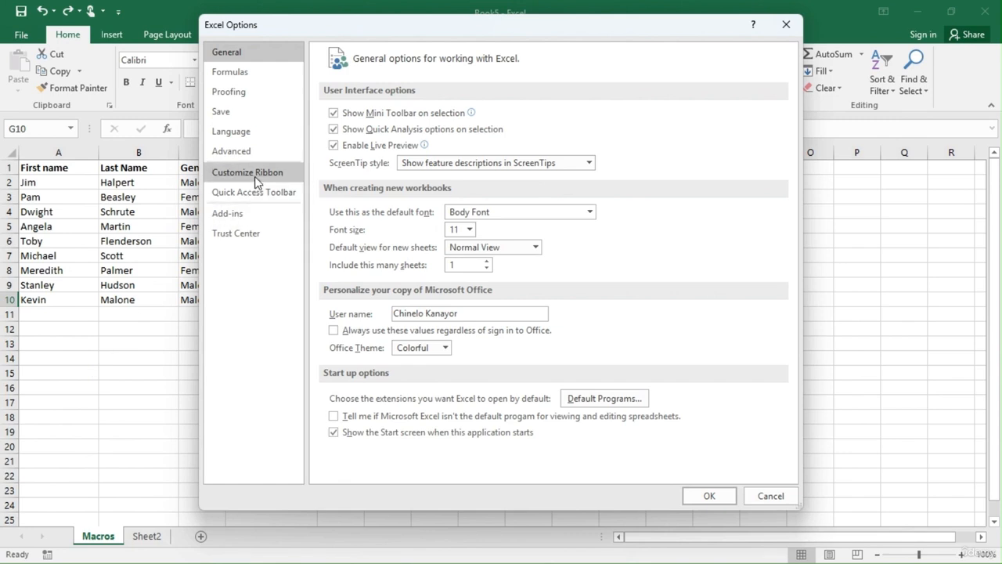
left_click(255, 173)
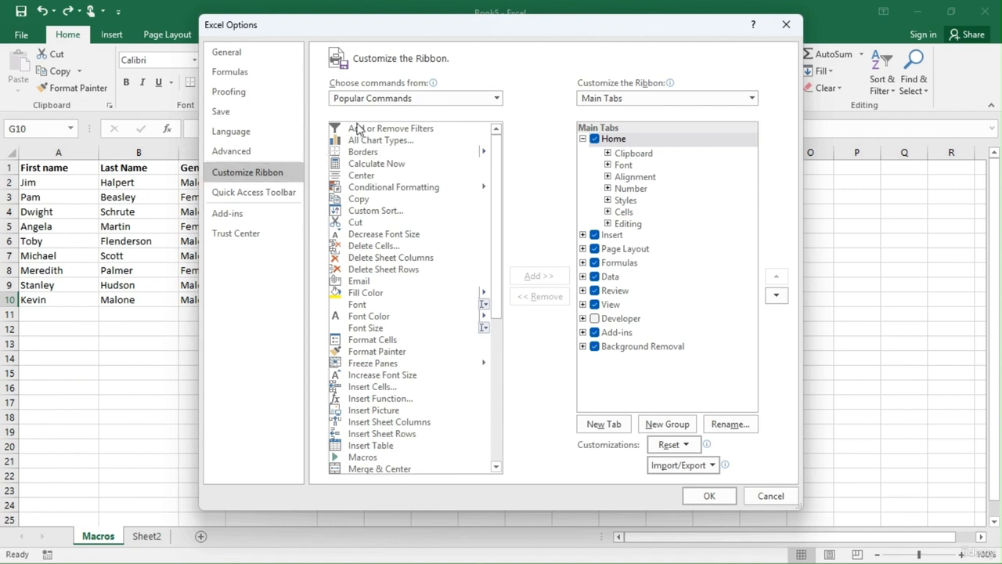
mouse_move(655, 93)
left_click(583, 138)
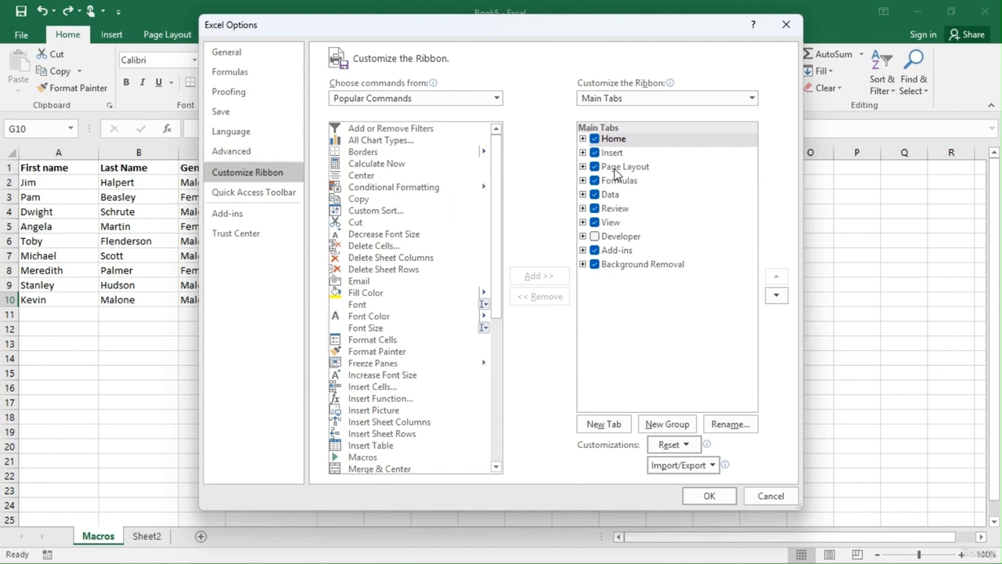
left_click(595, 237)
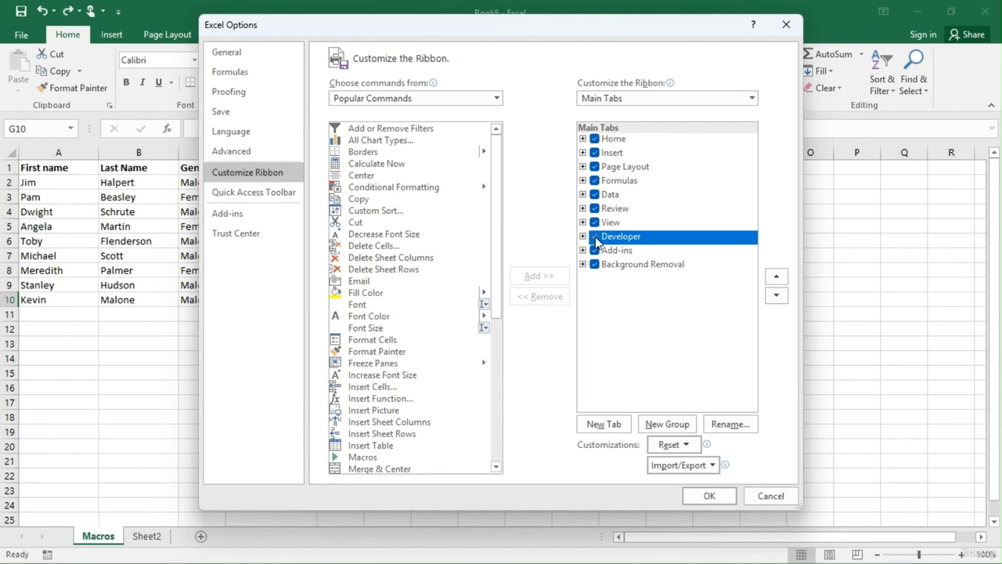
left_click(709, 496)
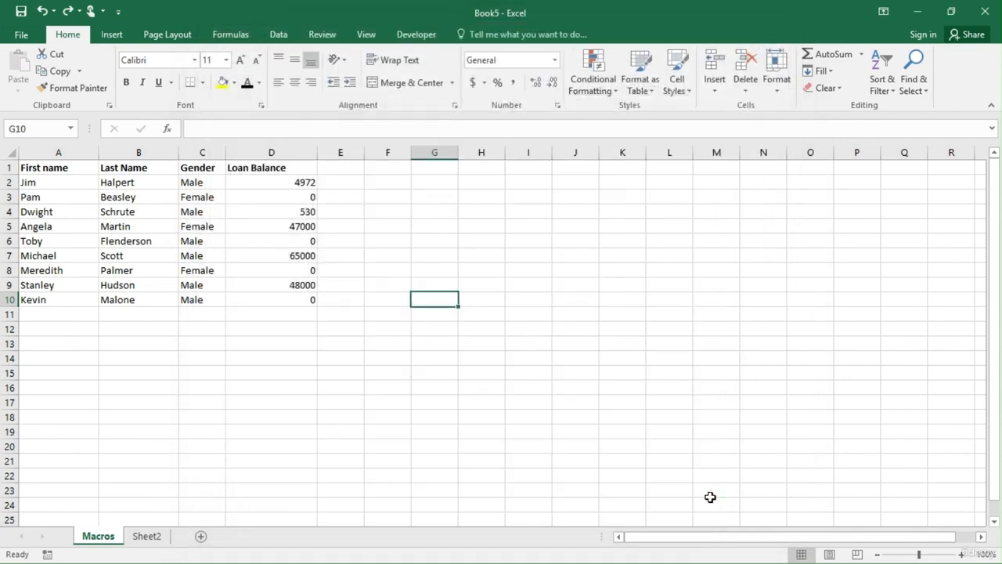
Start recording a macro named Loan_Balance_Payment, stored in This Workbook.
left_click(424, 38)
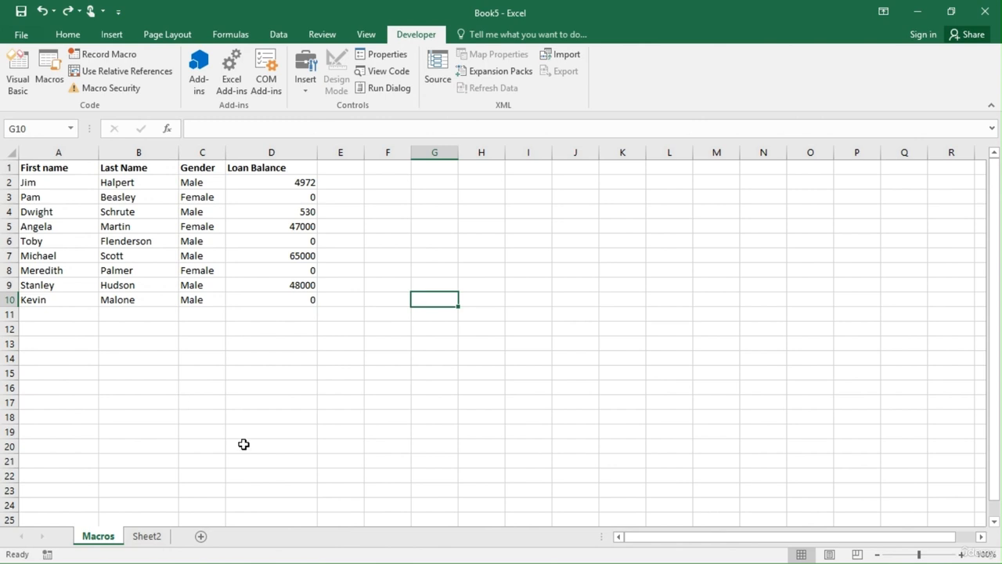
left_click(100, 61)
left_click(100, 61)
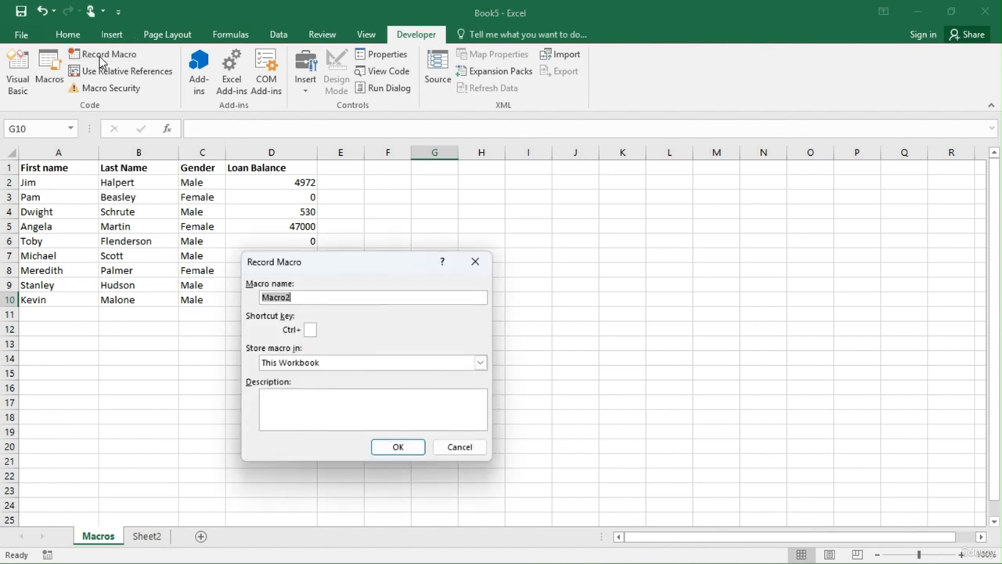
type("Loan")
type("_Balan")
type("ce_Pa")
type("yme")
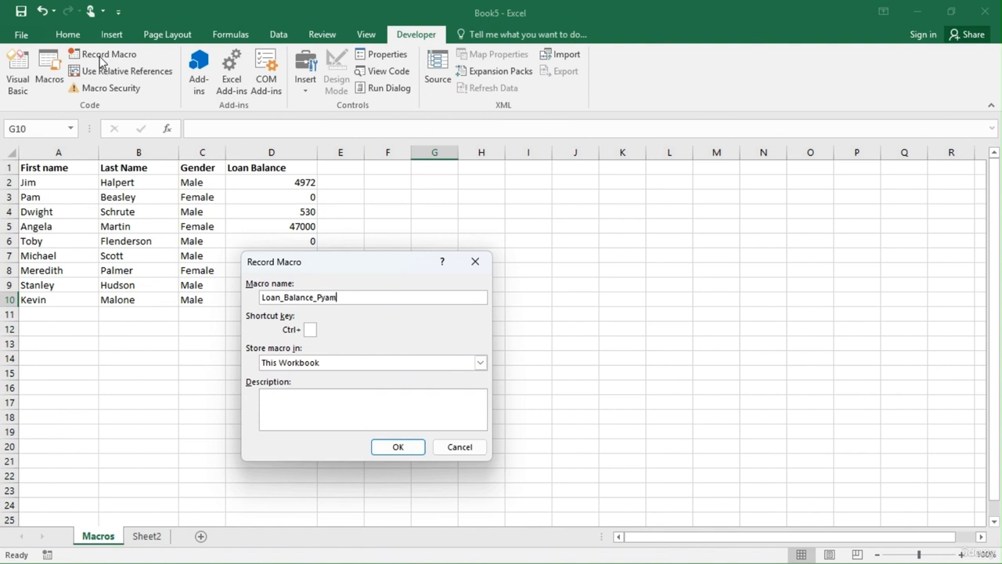
key("BackSpace")
key("BackSpace")
type("ayment")
left_click(414, 448)
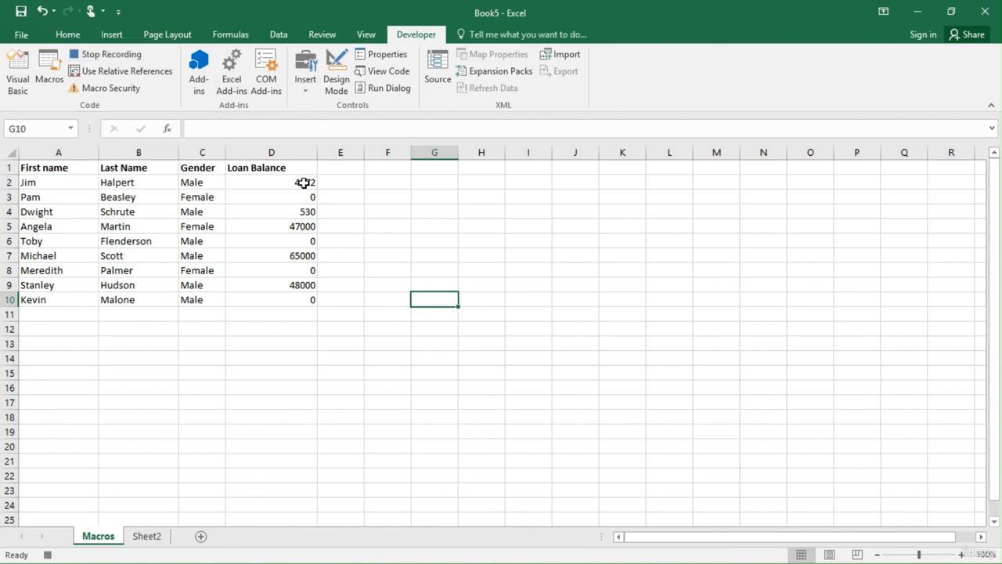
Apply a Greater Than 0 highlight rule with Light Red Fill with Dark Red Text to the loan balances in D2:D10.
left_click_drag(304, 183, 299, 299)
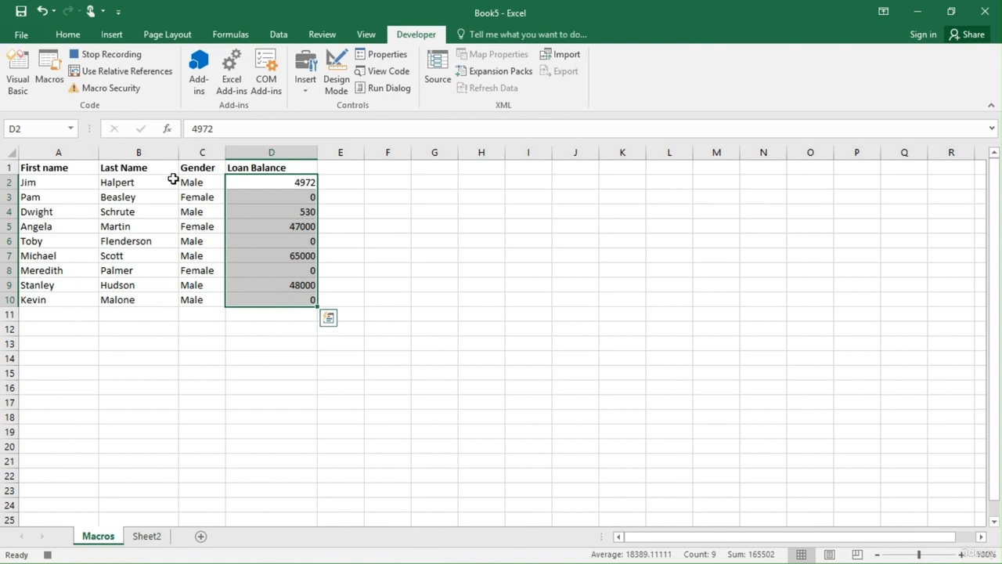
left_click(77, 37)
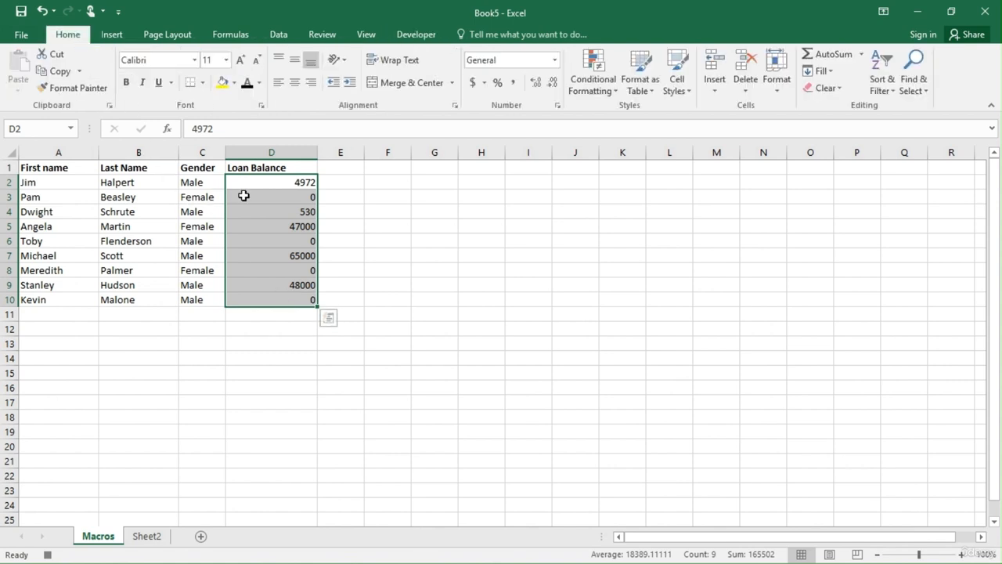
left_click(602, 86)
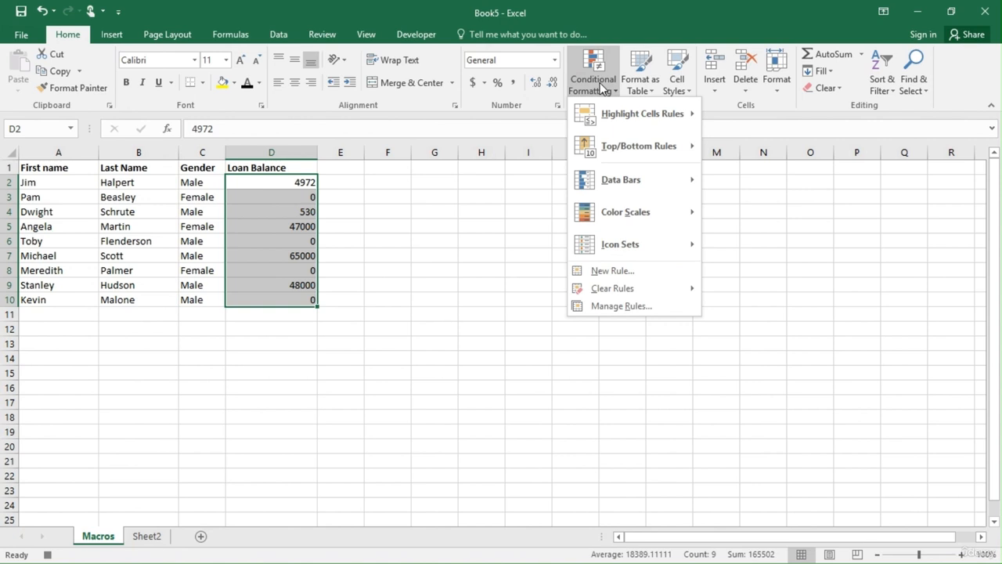
mouse_move(636, 125)
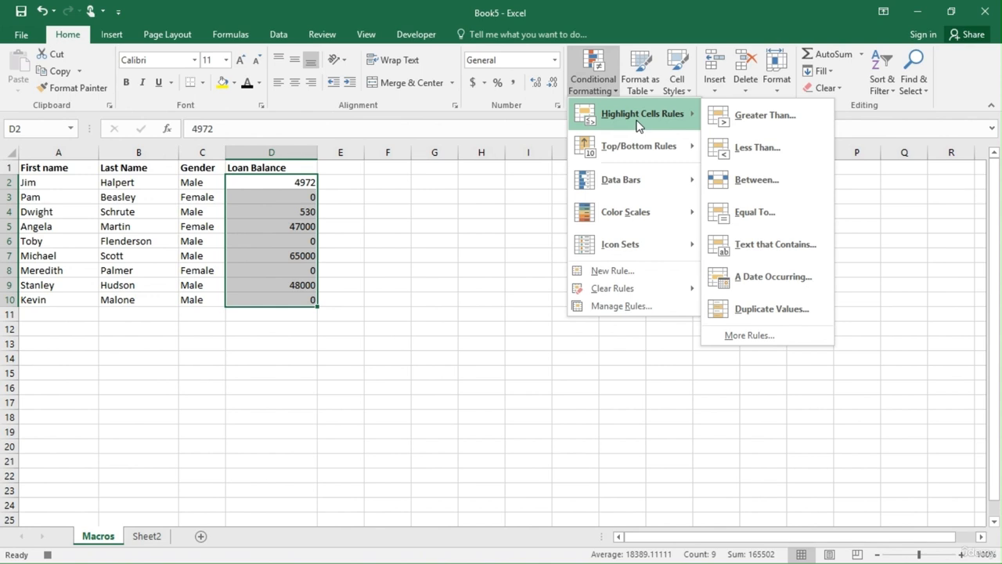
left_click(734, 114)
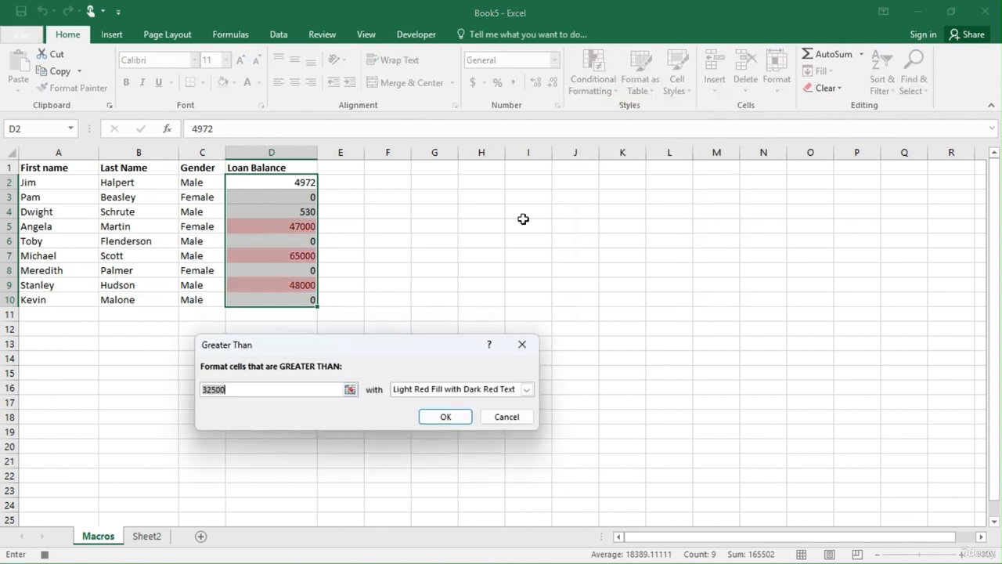
double_click(211, 392)
type("0")
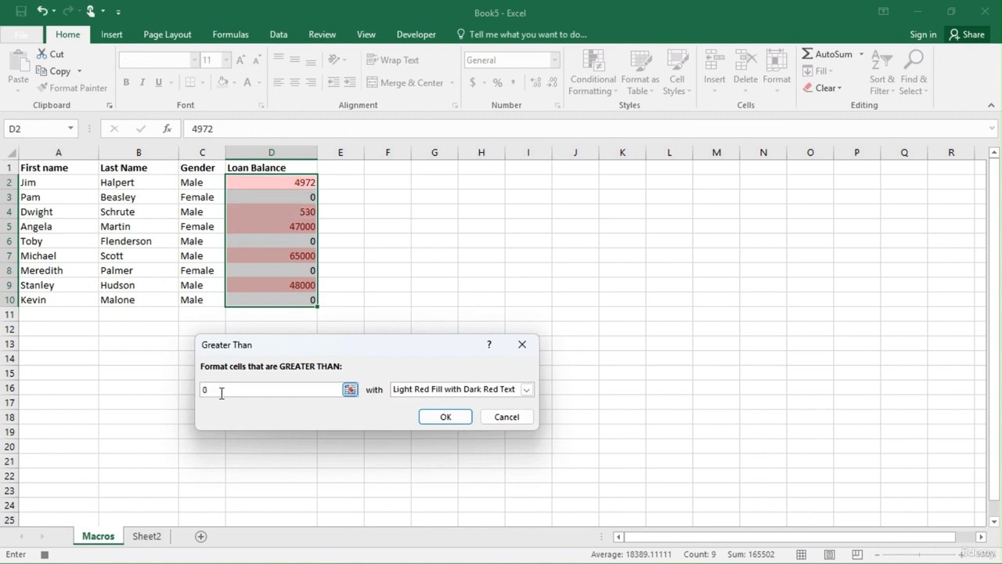
left_click(451, 423)
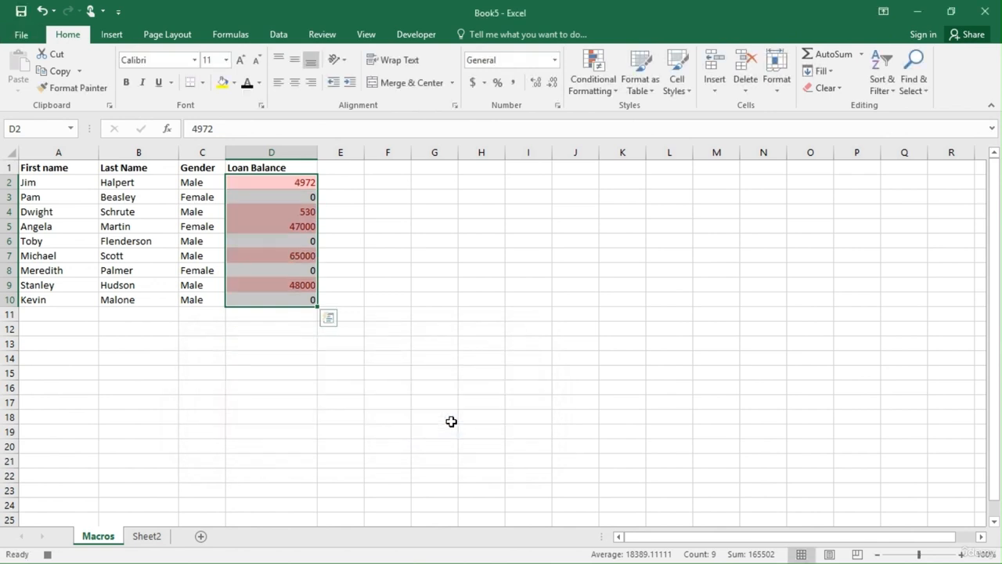
left_click(404, 251)
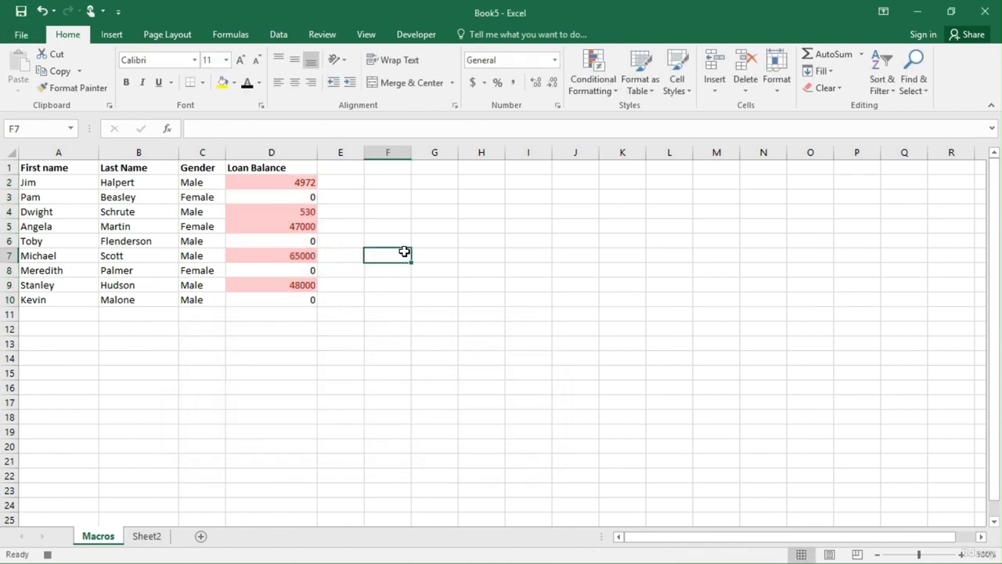
Go through the highlighted loan balances in D2, D4, D5, D7 and D9.
left_click(298, 182)
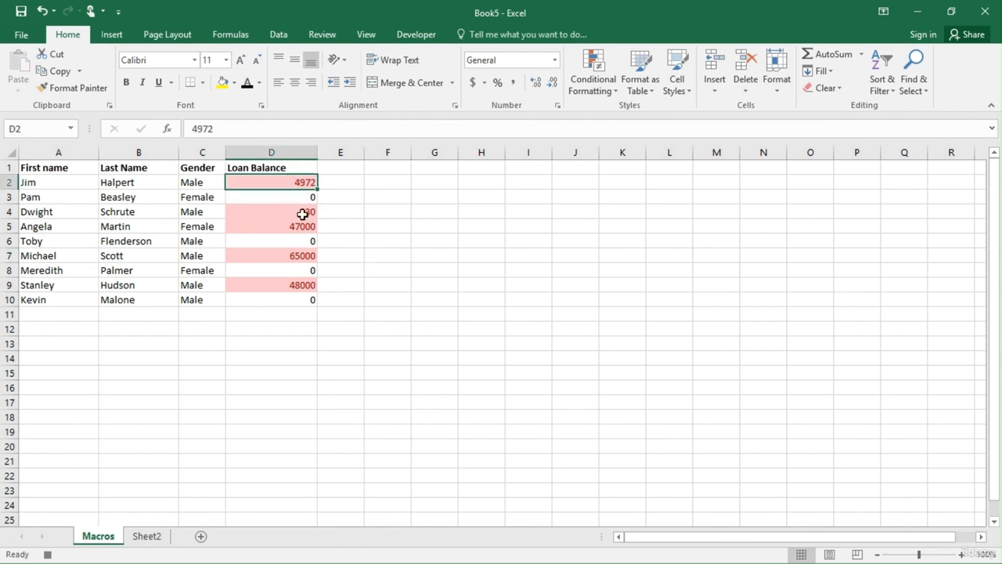
left_click(304, 215)
left_click(302, 226)
left_click(300, 254)
left_click(304, 284)
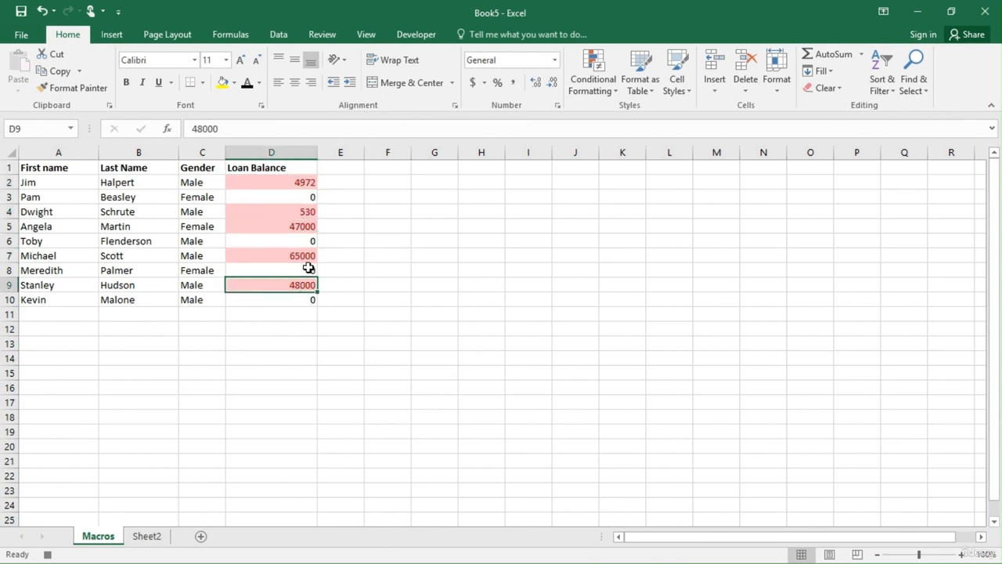
Select cell E4 and stop recording the macro.
left_click(340, 211)
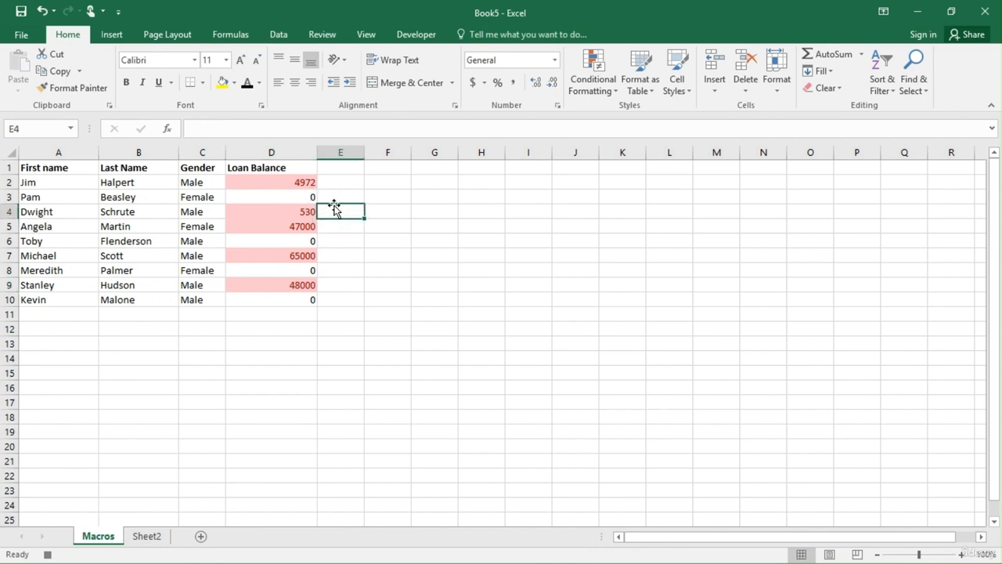
left_click(427, 38)
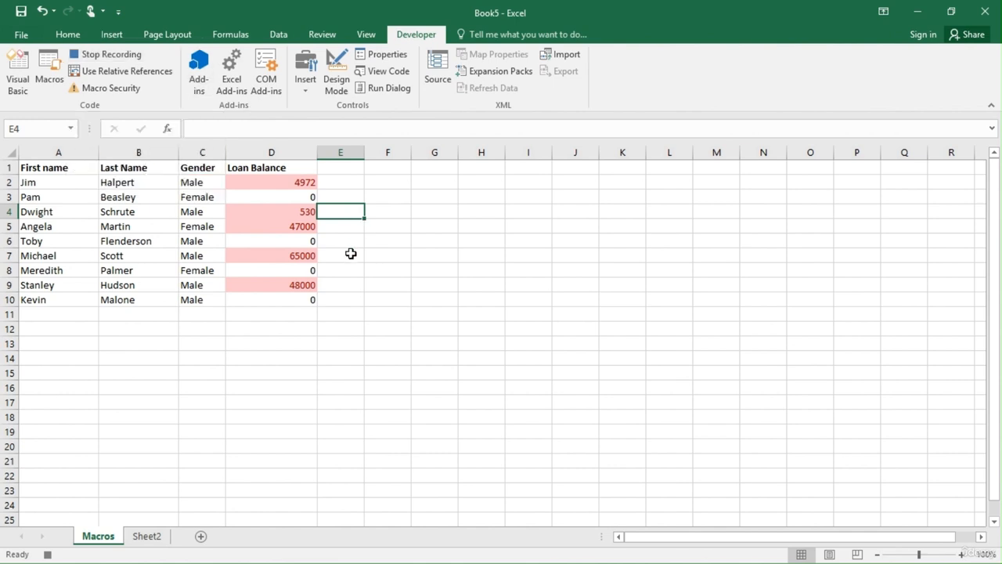
left_click(129, 56)
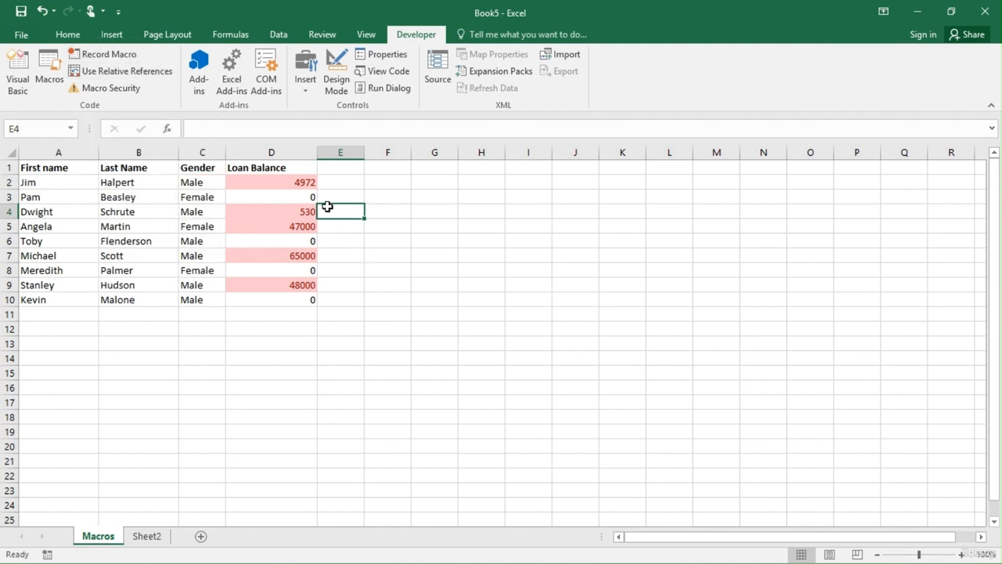
Look over the Loan Balance column and check the list of available macros.
left_click(274, 152)
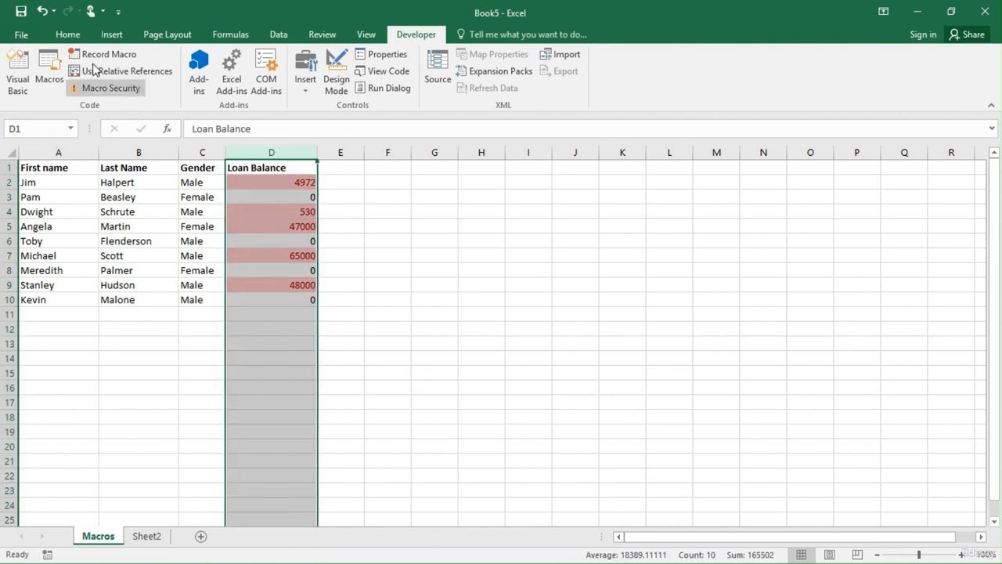
left_click(446, 223)
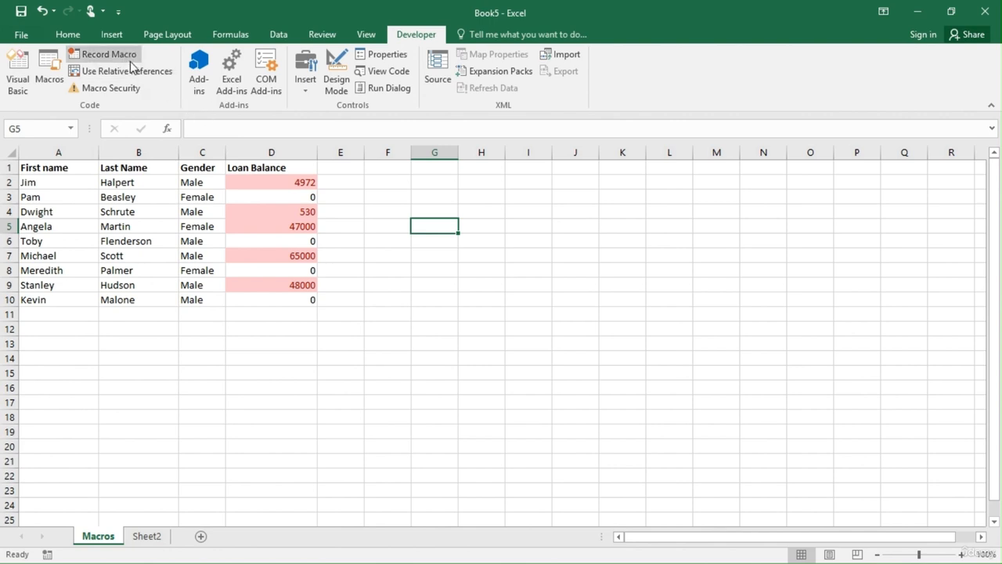
left_click(49, 79)
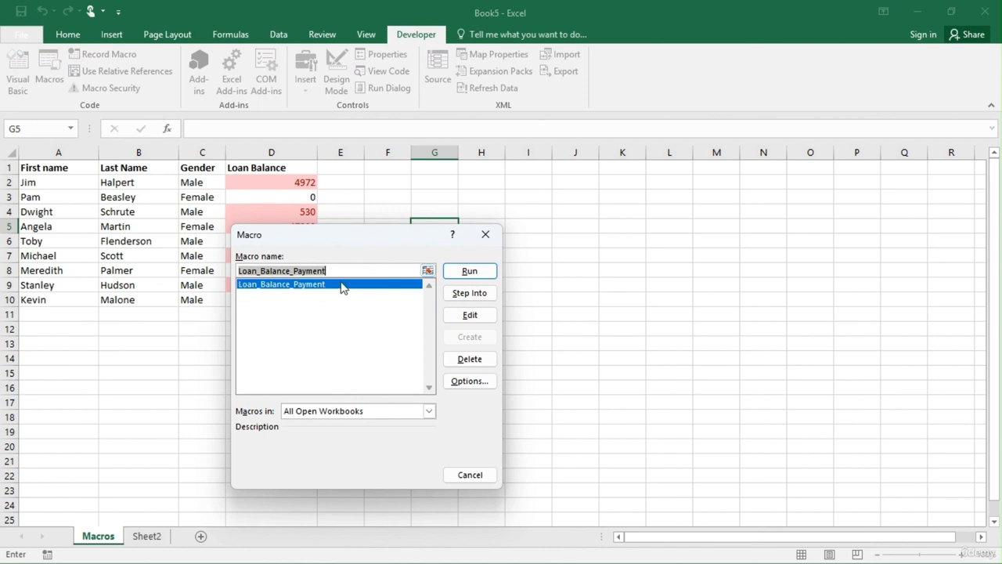
left_click(485, 234)
Run the Loan_Balance_Payment macro on Sheet2 and look down its Loan Balance column.
left_click(155, 538)
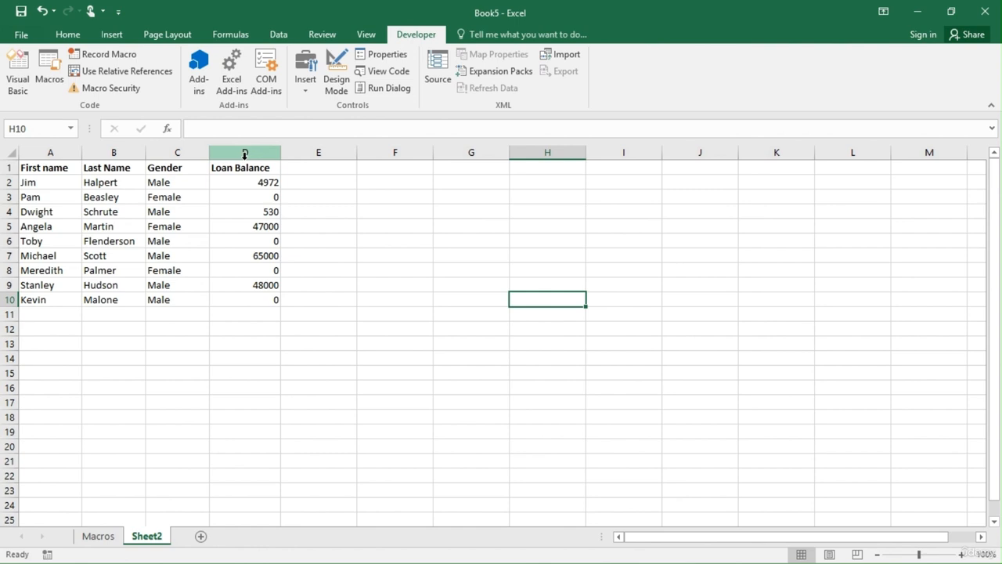
left_click(56, 82)
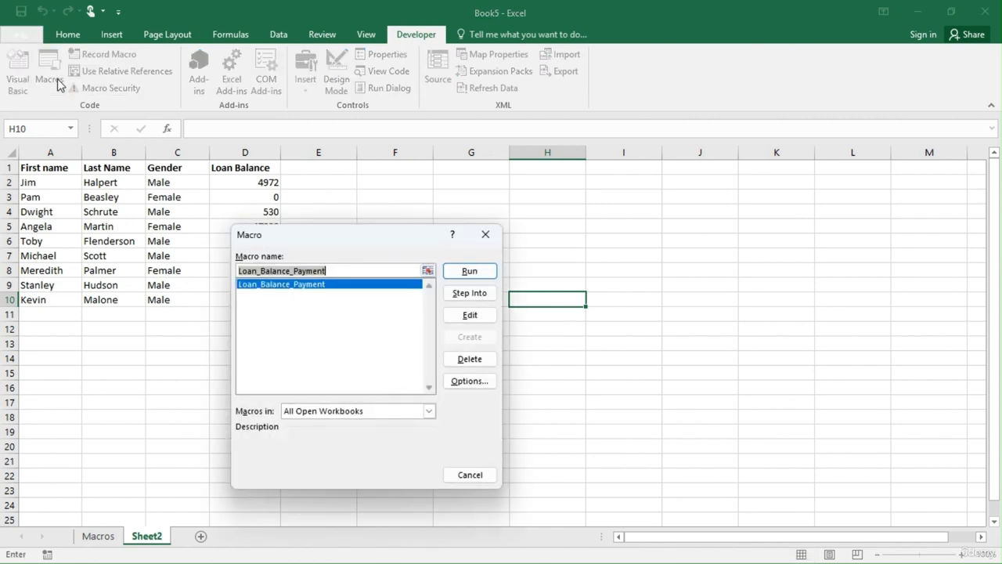
left_click(467, 271)
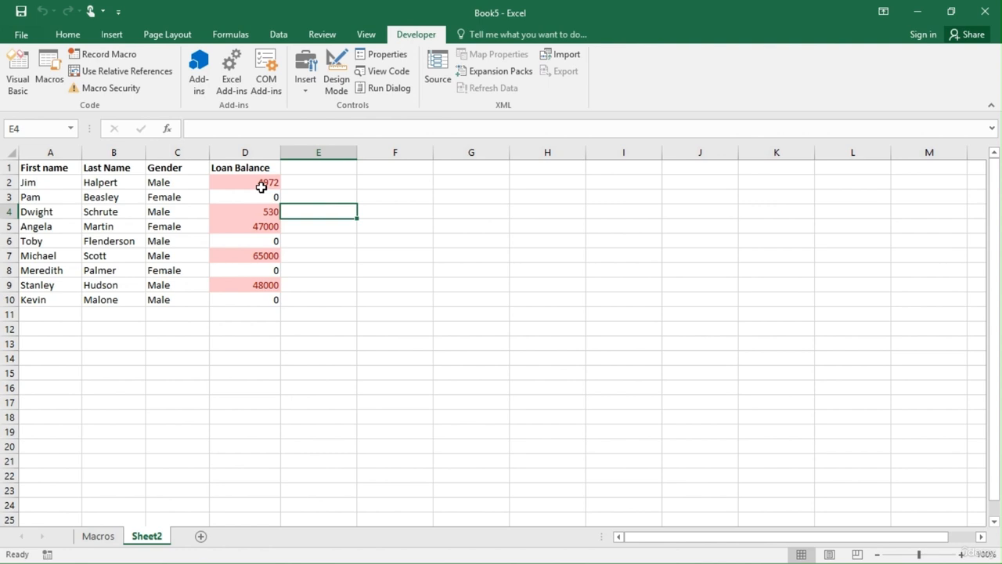
key("Down")
key("Down")
key("Down")
key("Down")
key("Down")
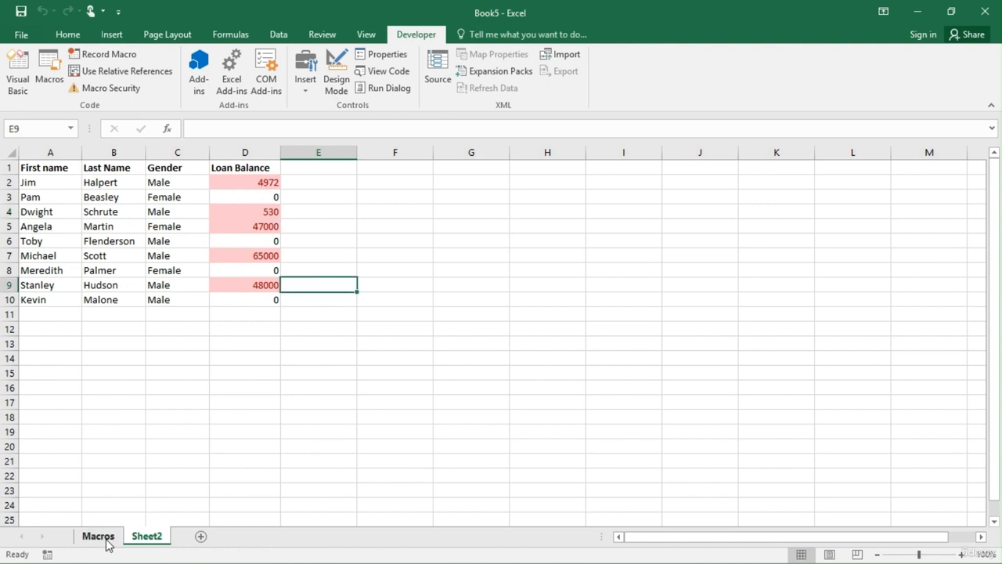
Return to the Macros sheet and view the macro list there without running anything.
left_click(105, 538)
left_click(395, 342)
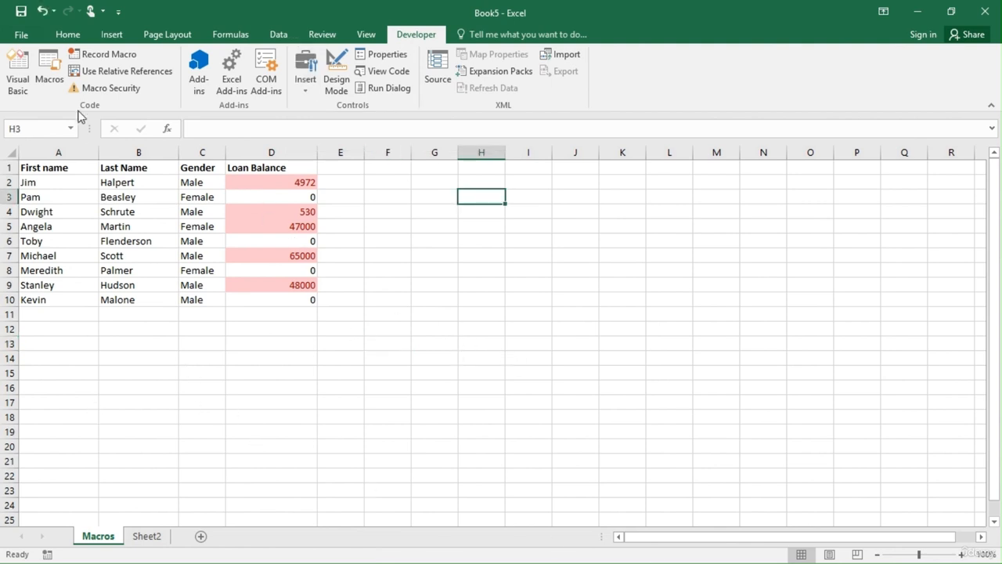
left_click(55, 82)
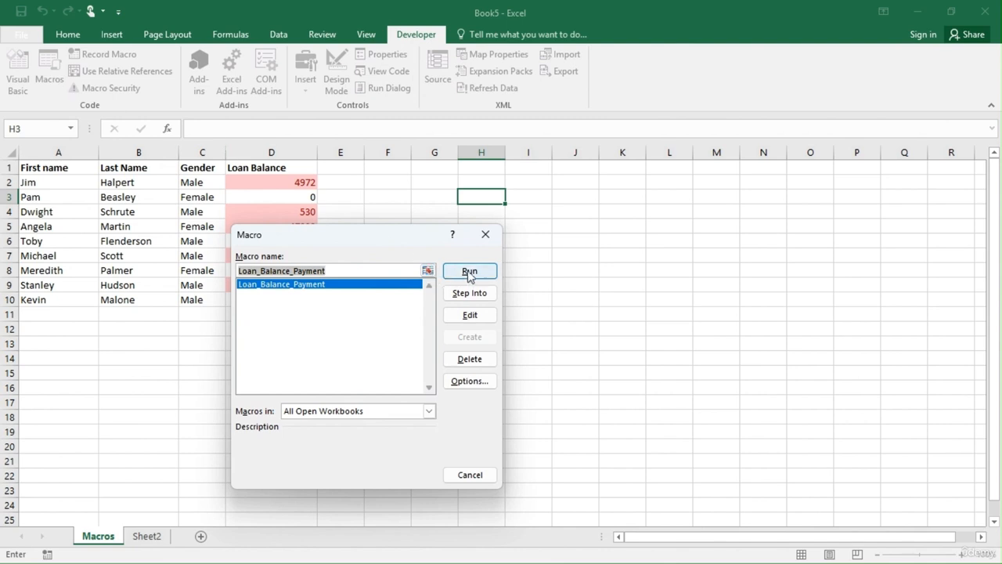
left_click(486, 235)
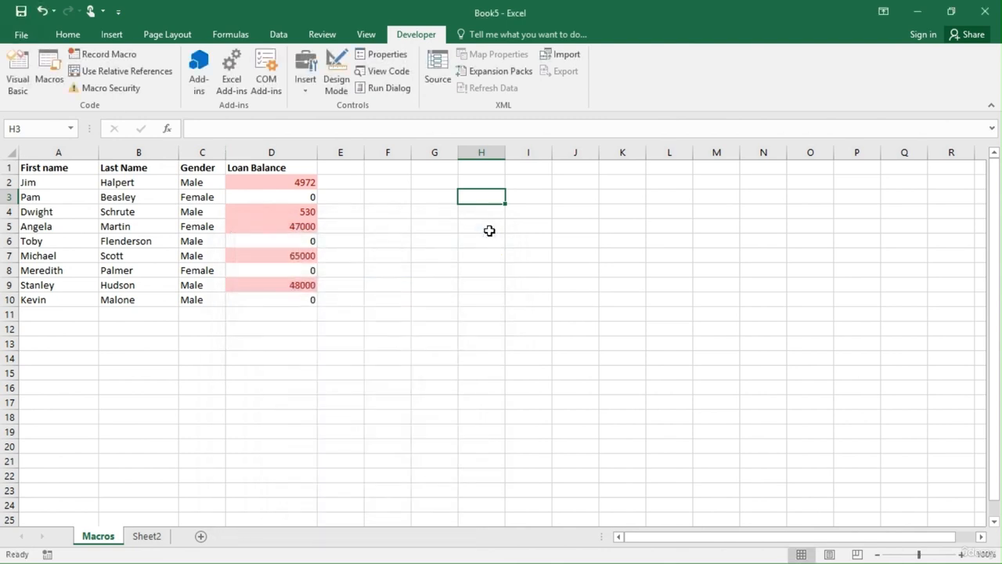
Insert a form control button on the Macros sheet, spanning about F2 to H5, and assign the Loan_Balance_Payment macro to it.
left_click(306, 80)
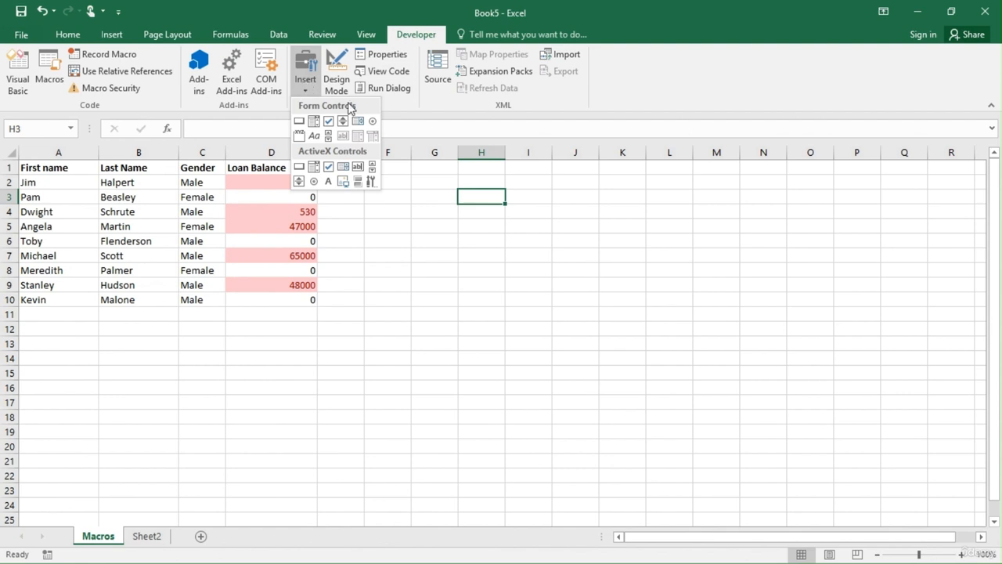
left_click(440, 227)
left_click(304, 87)
left_click(301, 122)
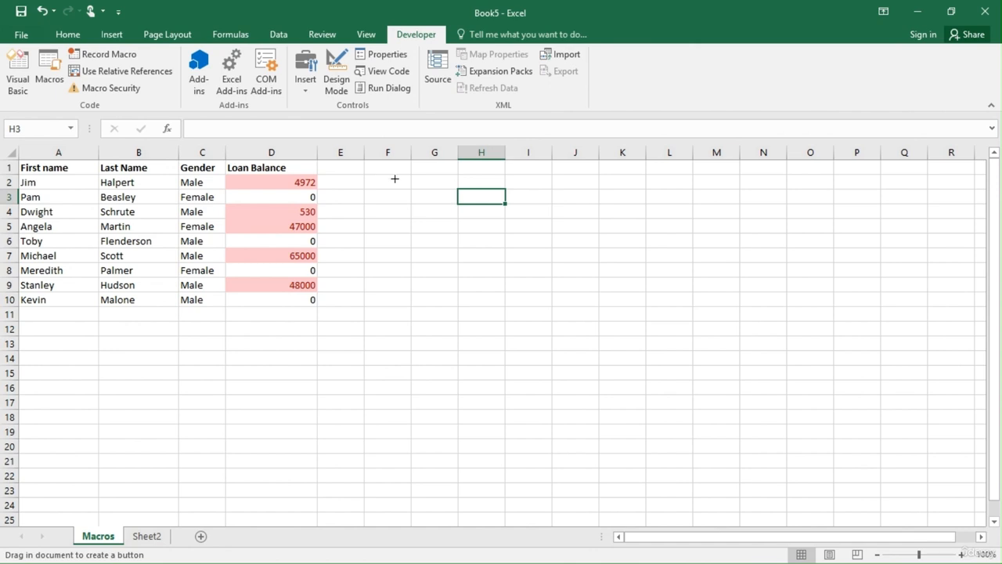
left_click_drag(395, 179, 494, 228)
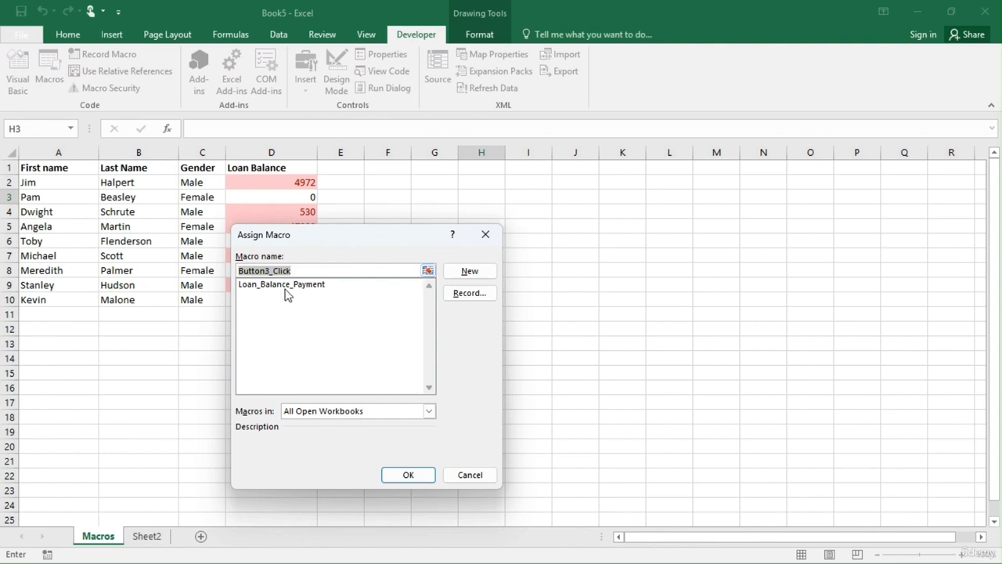
left_click(269, 286)
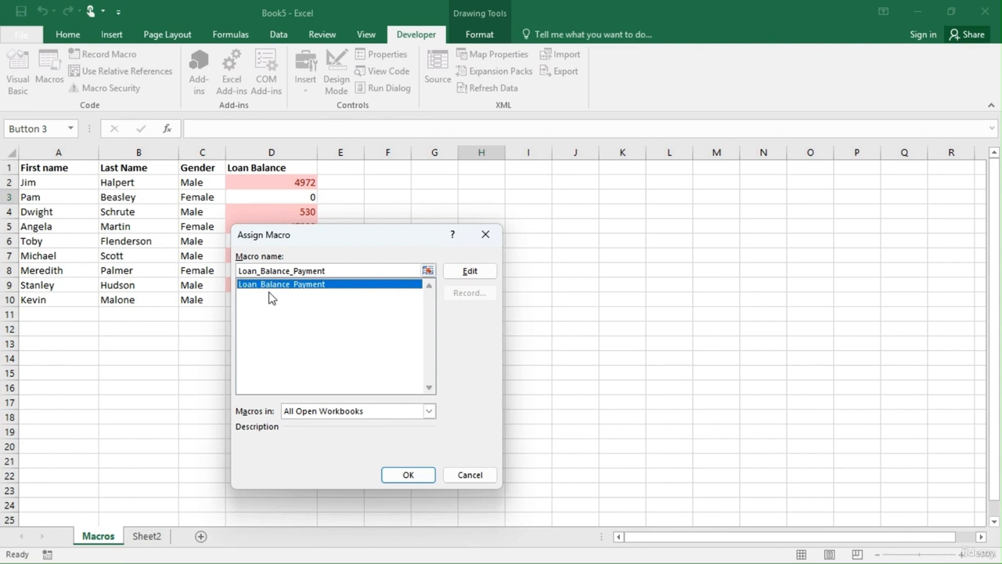
left_click(416, 475)
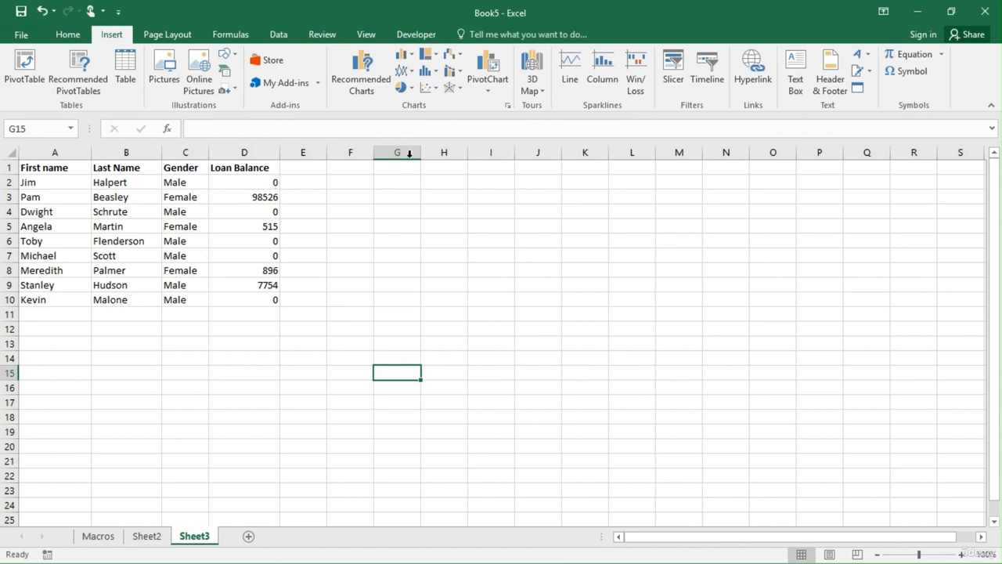
Draw a form control button spanning about F2 to G5 on Sheet3 and assign the Loan_Balance_Payment macro to it.
left_click(421, 36)
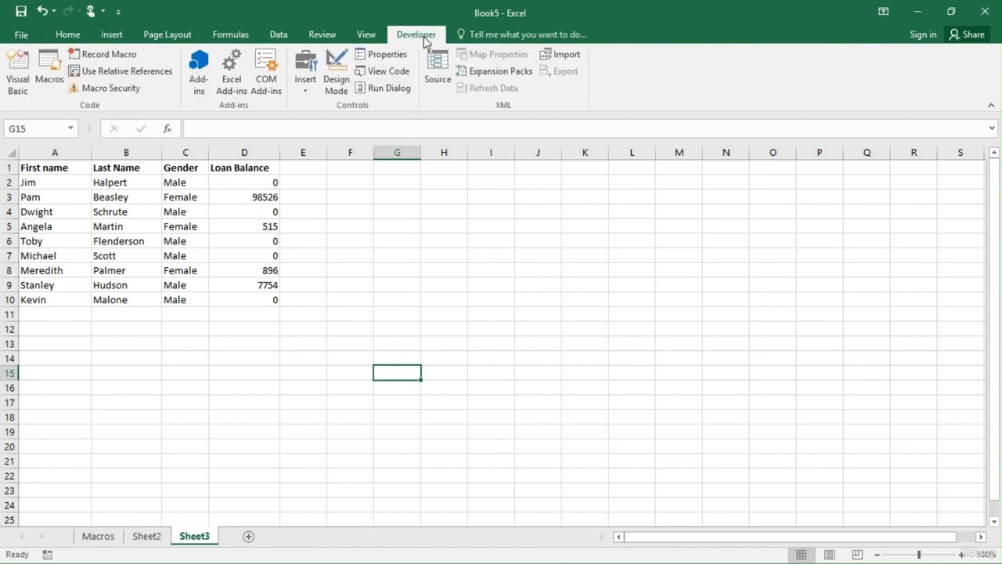
left_click(308, 91)
left_click(299, 122)
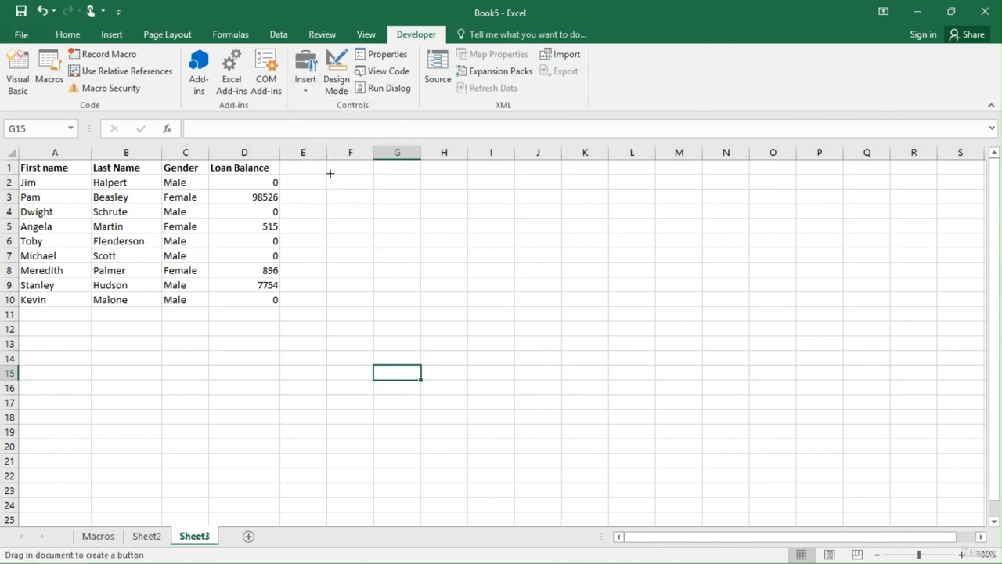
left_click_drag(333, 176, 428, 232)
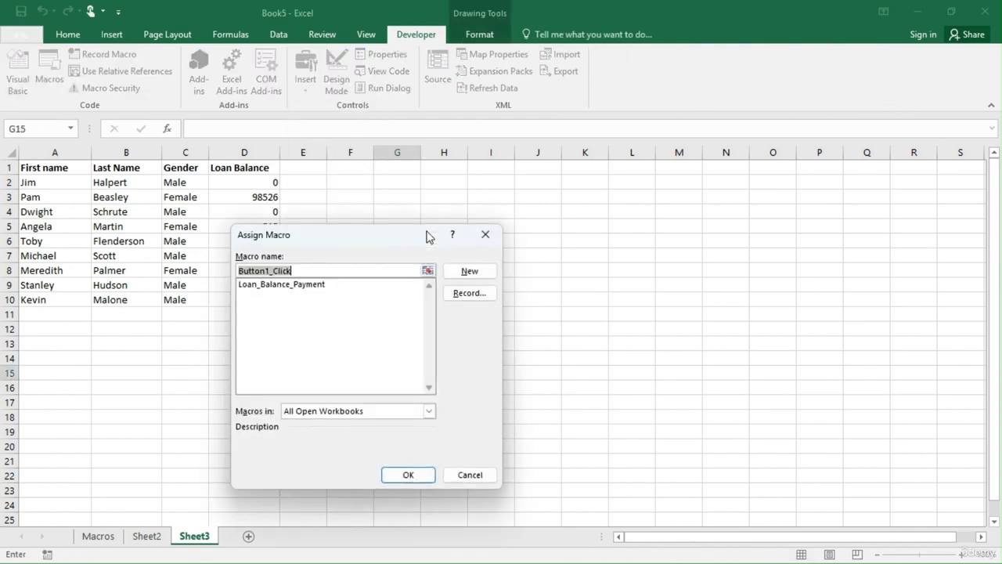
left_click(272, 286)
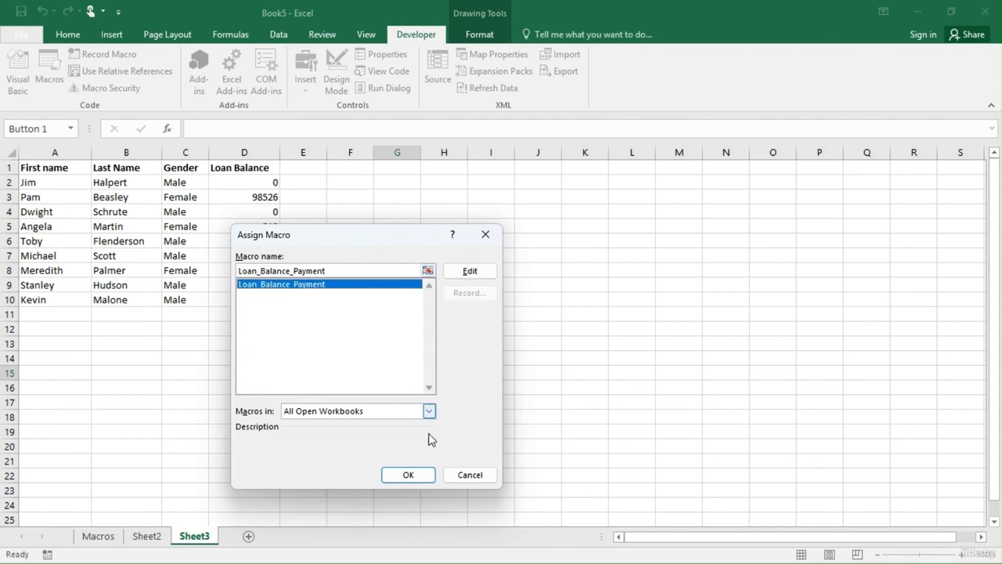
left_click(415, 476)
key("Escape")
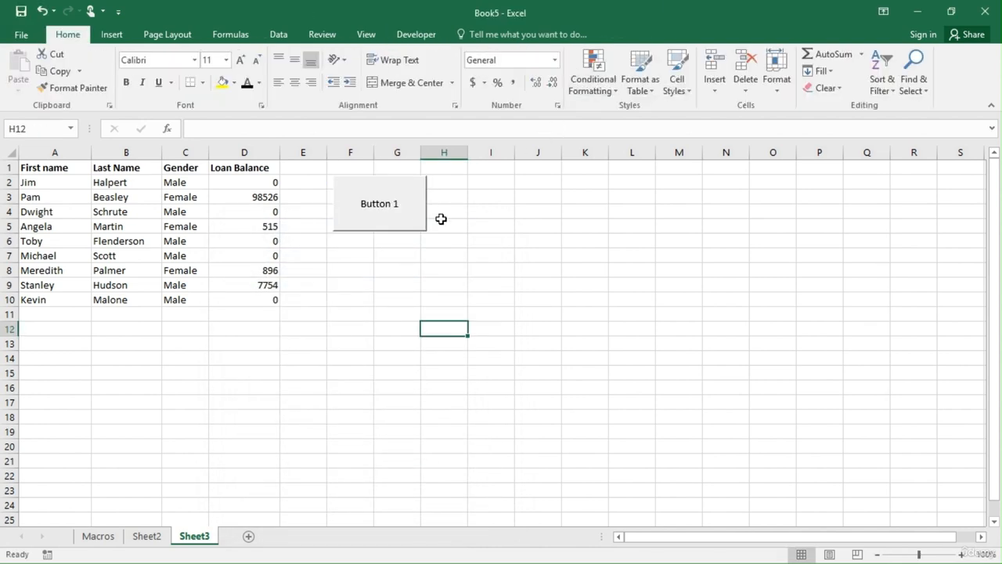
Run the macro with the button on Sheet3 and look at the conditional formatting options without choosing one.
left_click(376, 205)
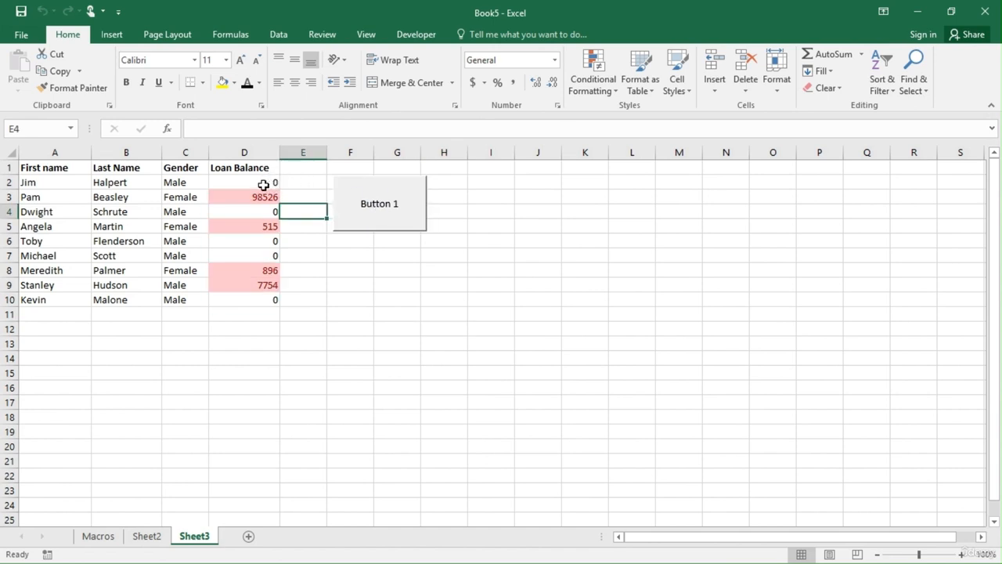
left_click(610, 92)
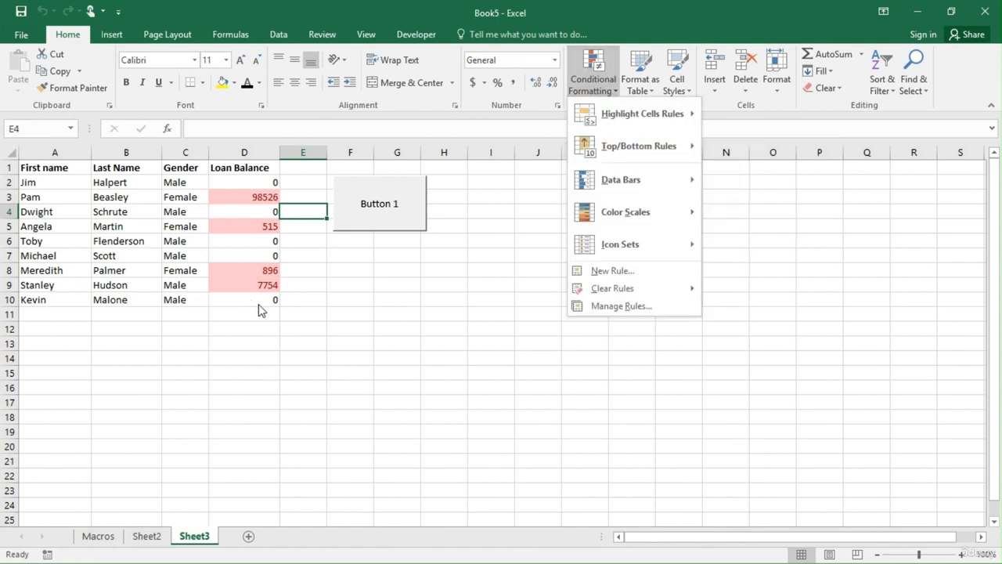
left_click(328, 328)
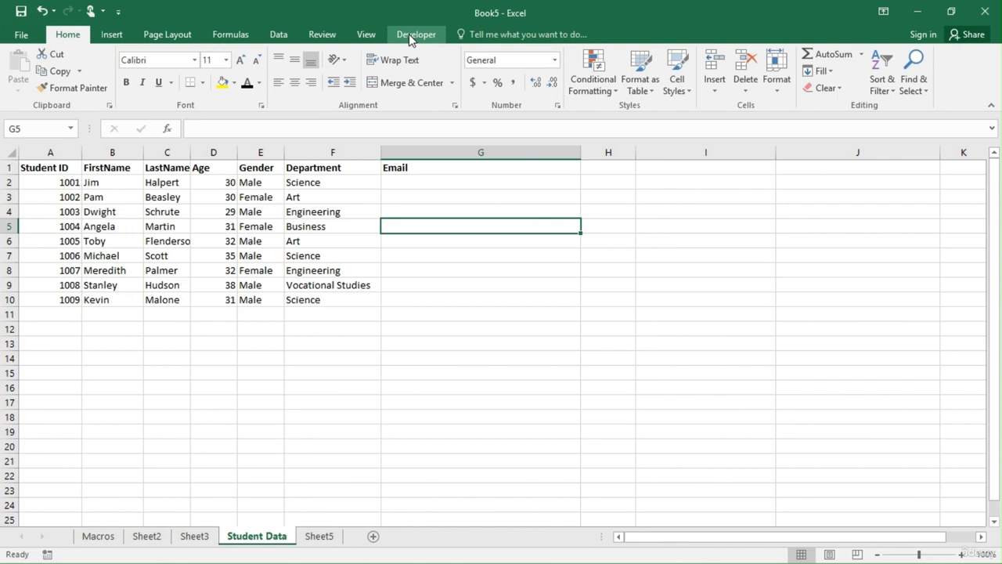
Start recording a new macro named Student_Date on the Student Data sheet.
left_click(410, 36)
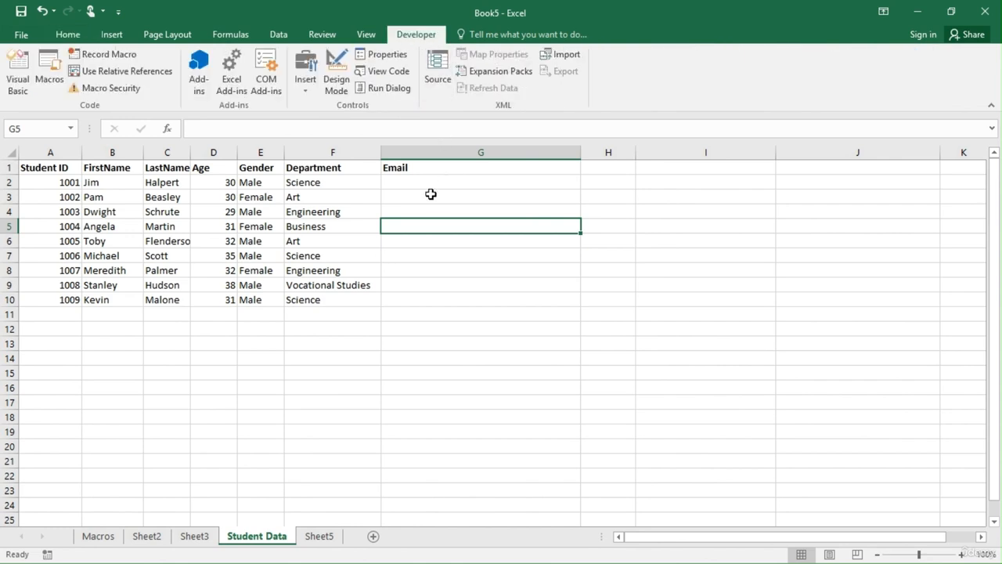
left_click(105, 54)
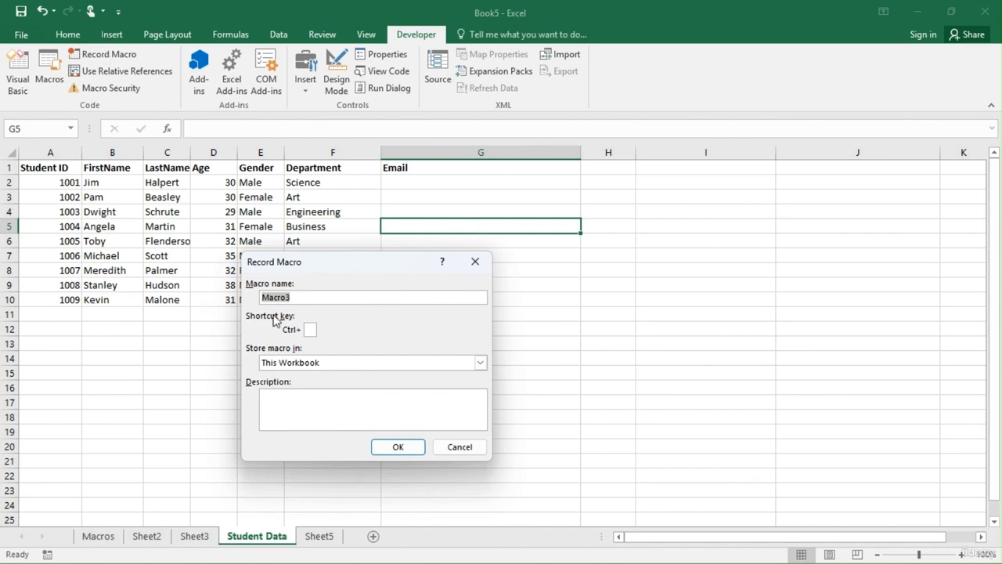
type("Student_Date")
left_click(394, 447)
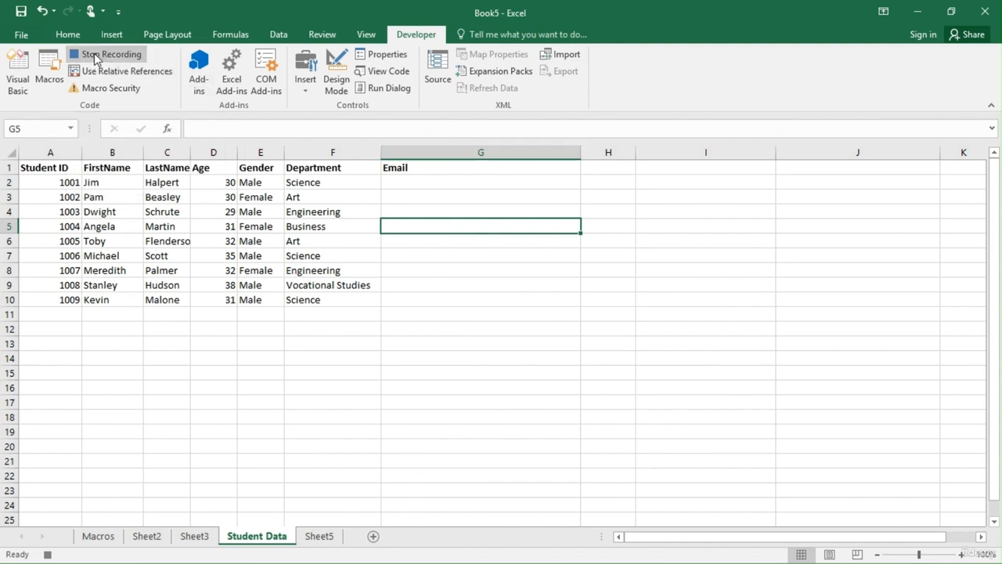
Begin a CONCATENATE formula in cell G2 of the Email column with first-name cell B2 as its first argument.
left_click(400, 185)
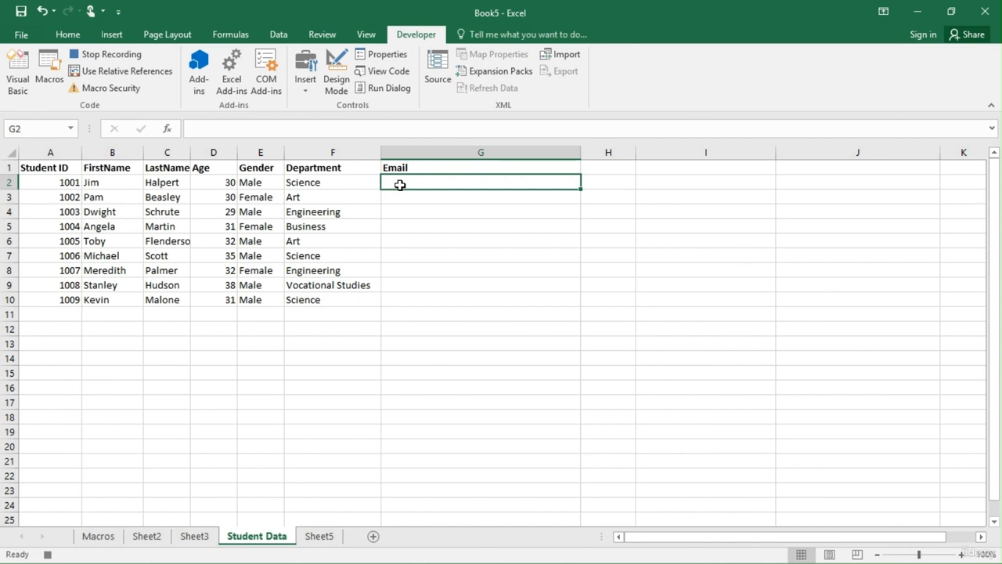
type("=")
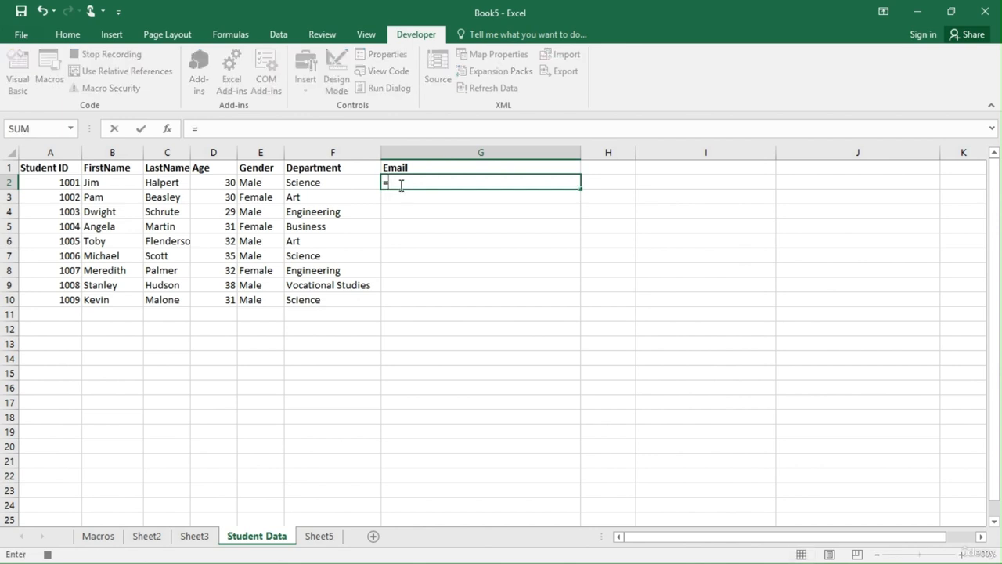
type("CON")
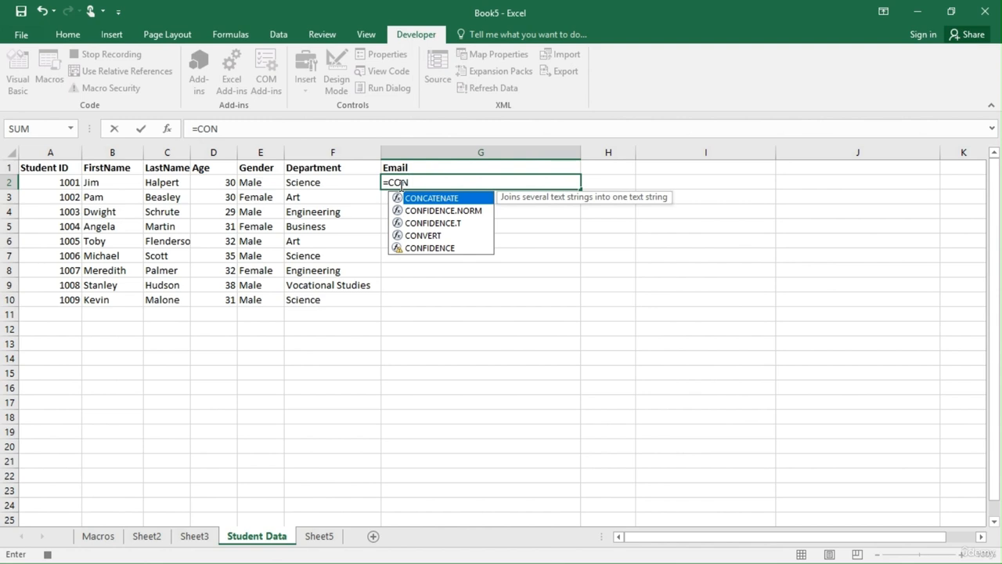
key("Tab")
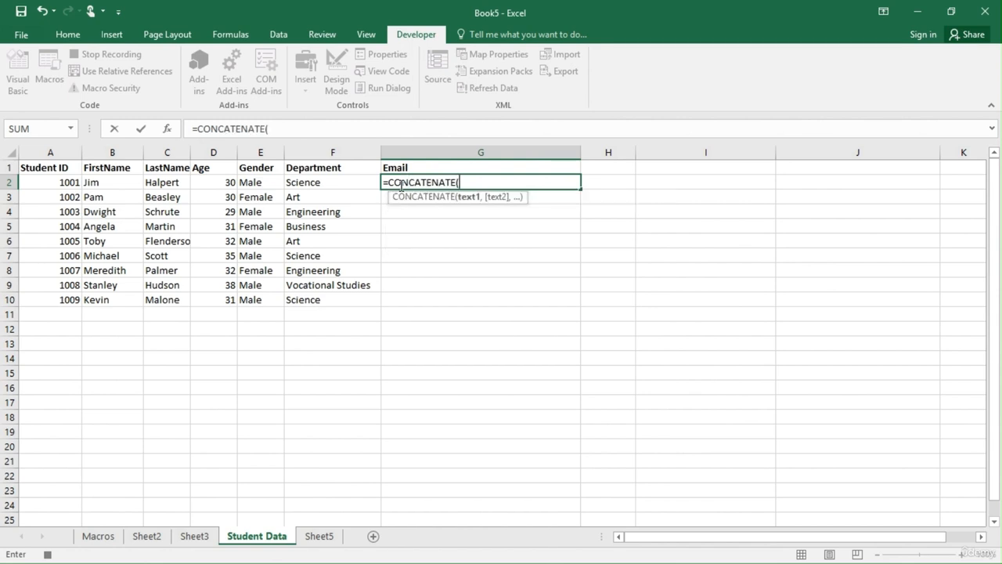
left_click(106, 184)
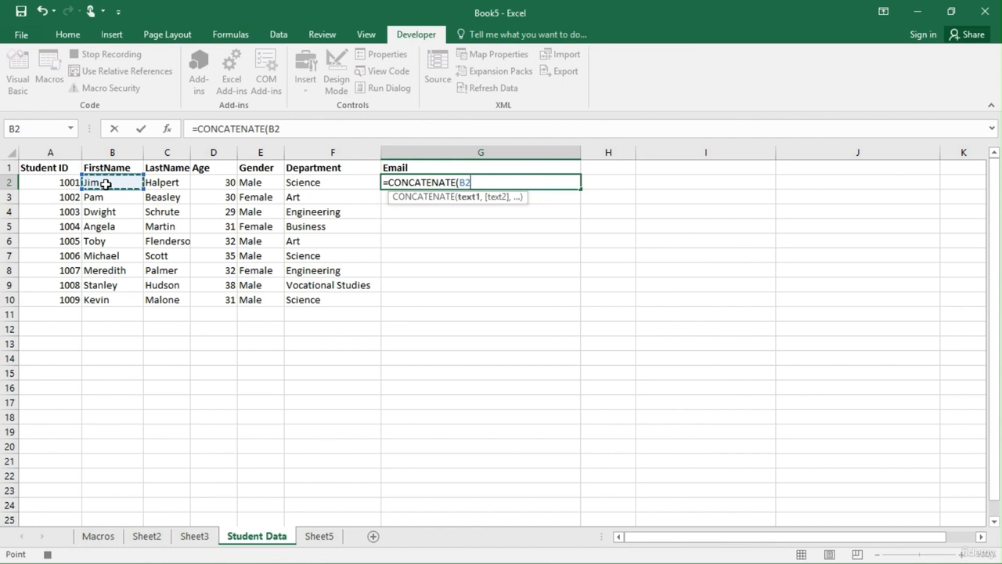
type(",")
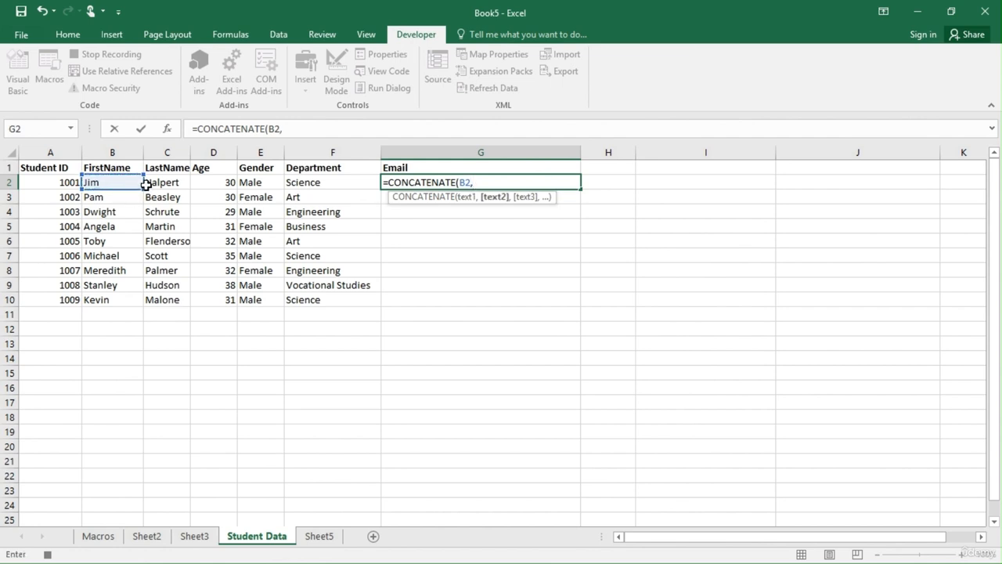
type("\".\",")
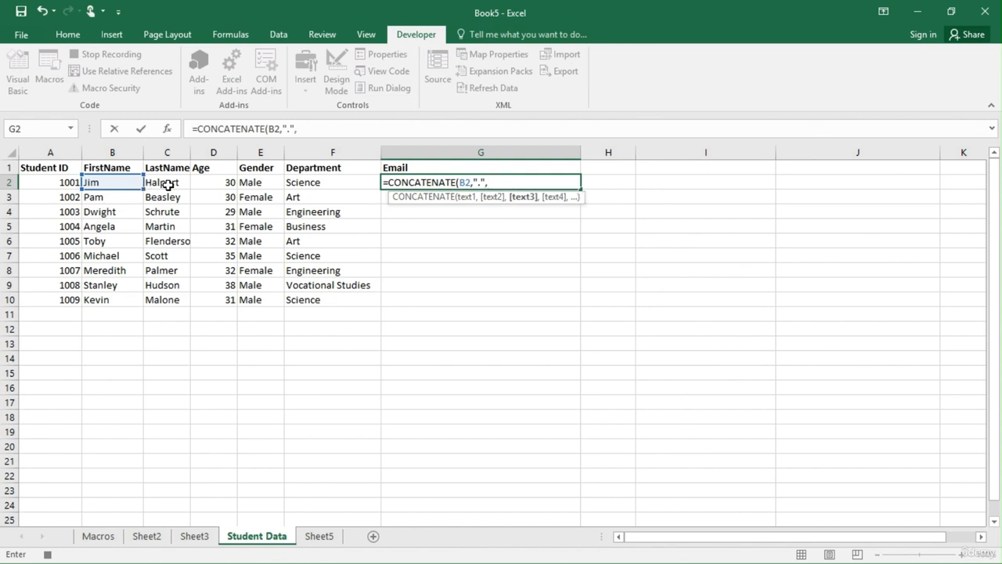
Add "." and last-name cell C2 as the following arguments of the G2 formula.
left_click(166, 185)
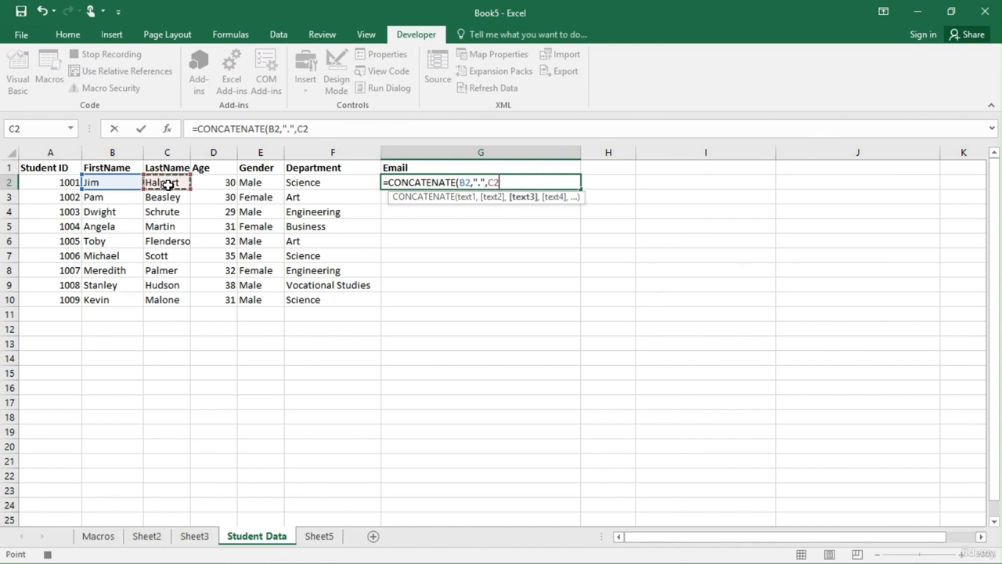
type(",")
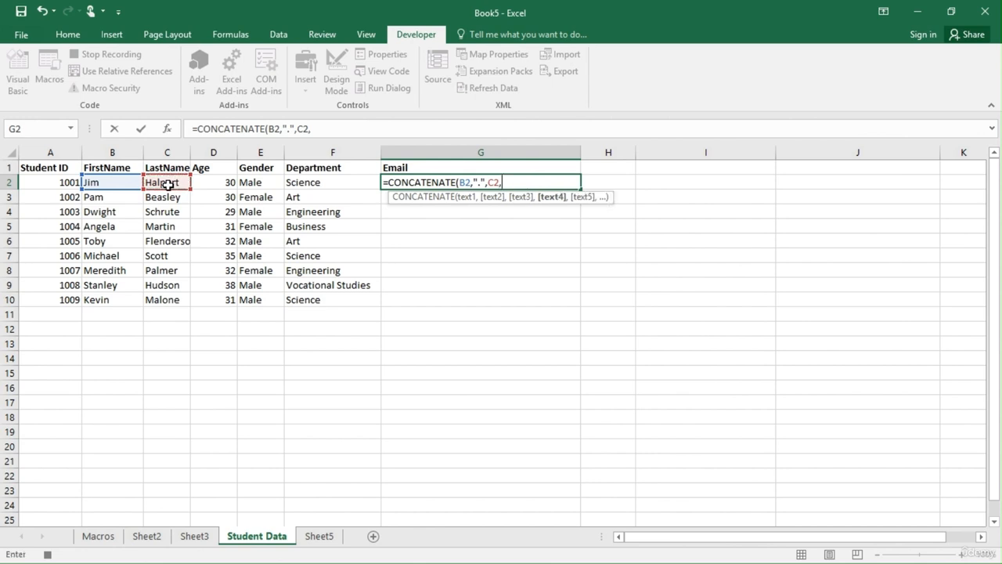
type("\"@chester")
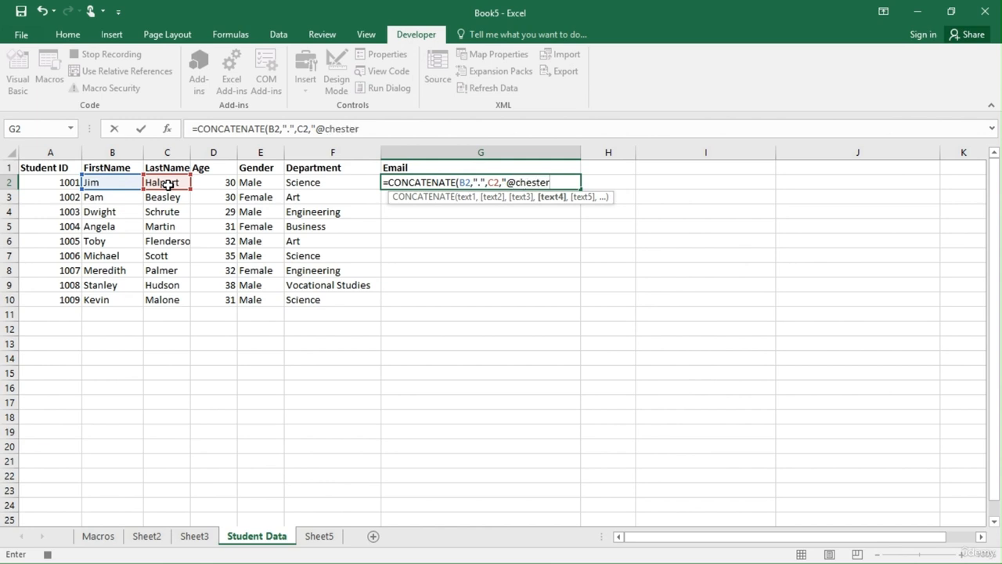
type("university")
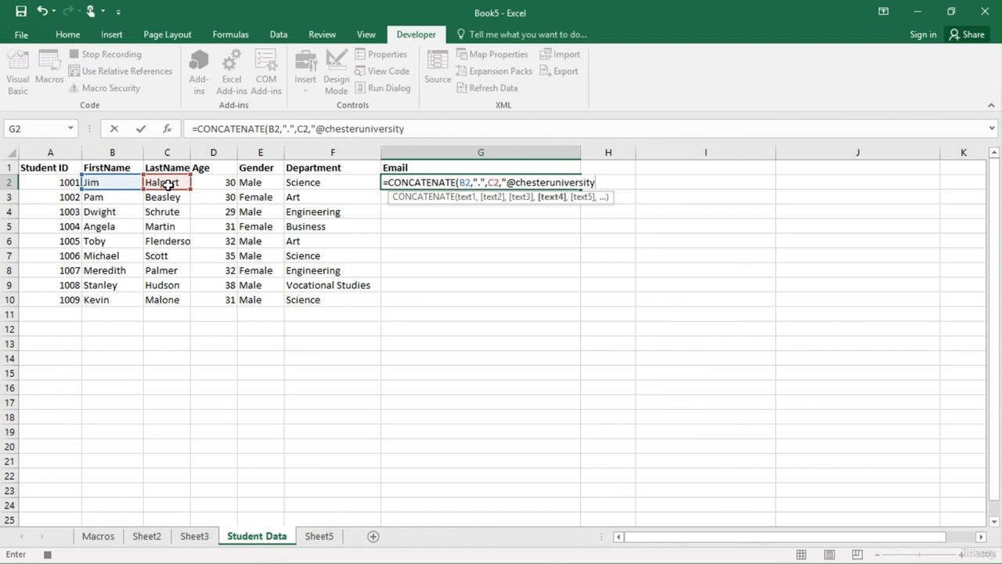
type(".com\")")
key("Return")
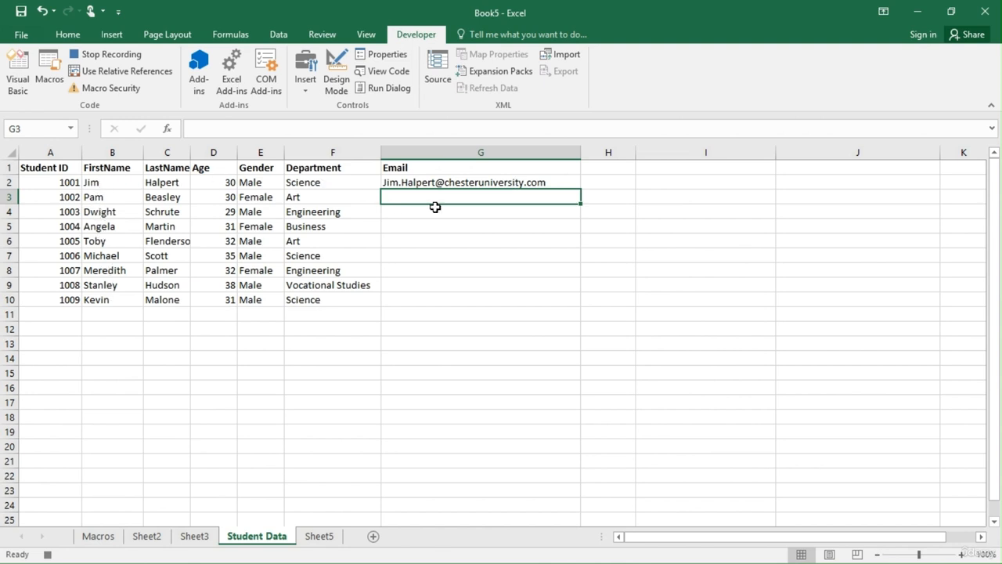
Review the formula in G2, and begin a CONCATENATE formula in G3 with first-name cell B3 as its first argument.
left_click(561, 182)
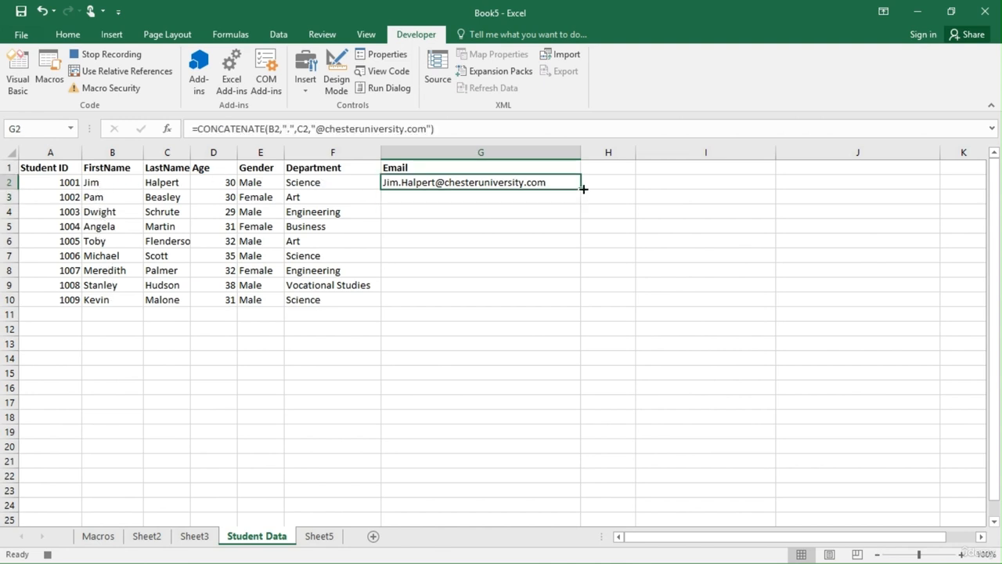
left_click(485, 198)
type("=con")
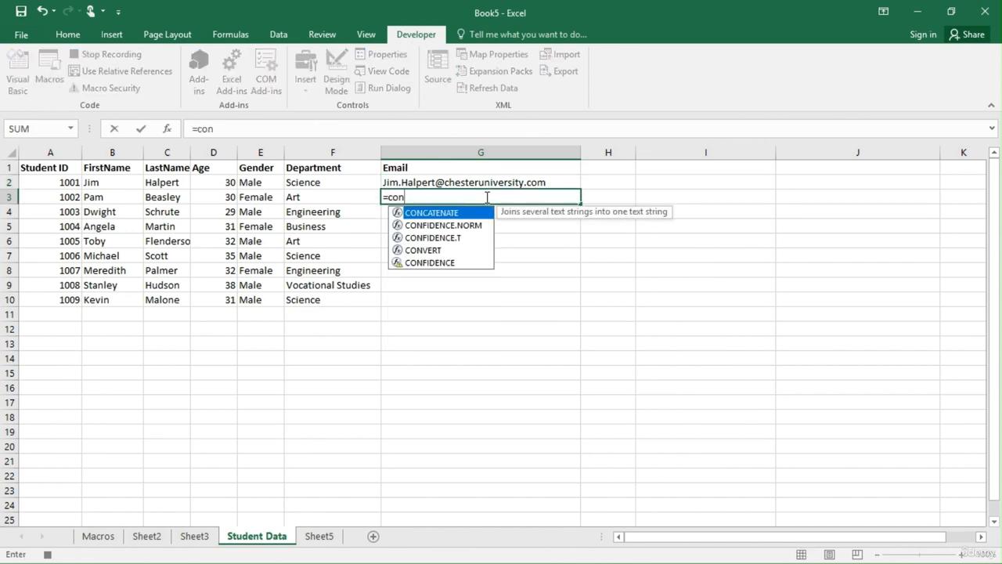
key("Tab")
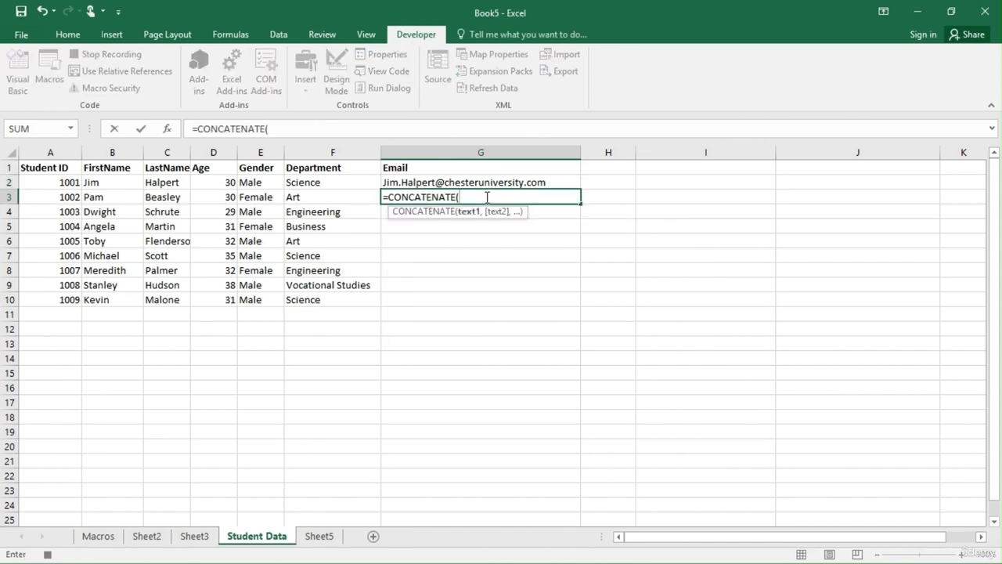
left_click(118, 195)
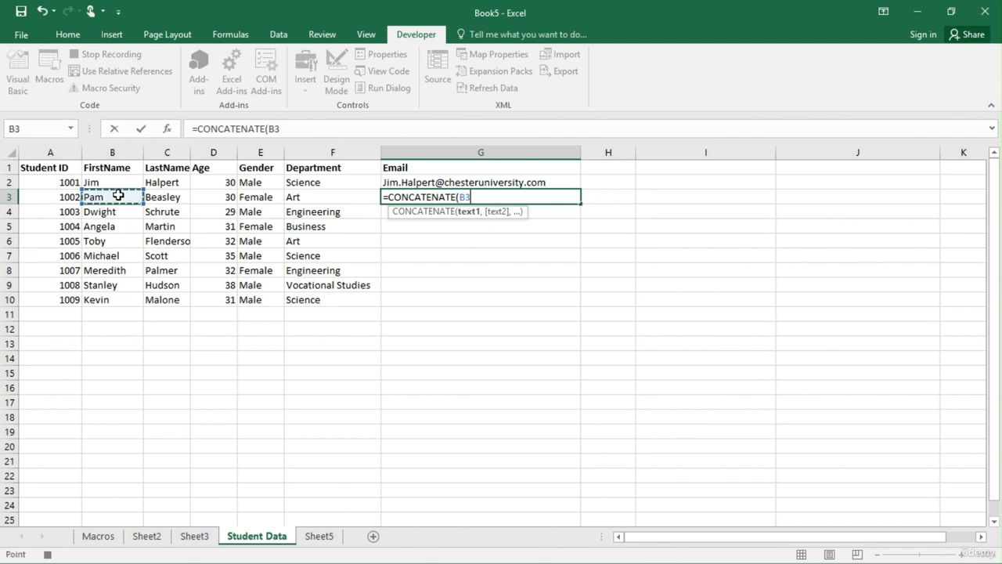
Add "." and last-name cell C3 as the following arguments of the G3 formula.
type(",")
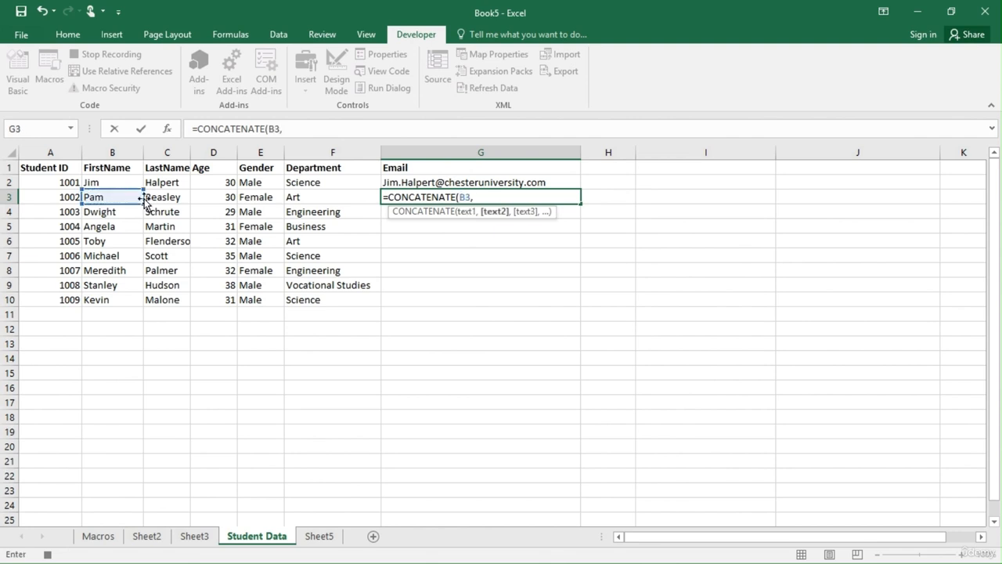
type("\".\",")
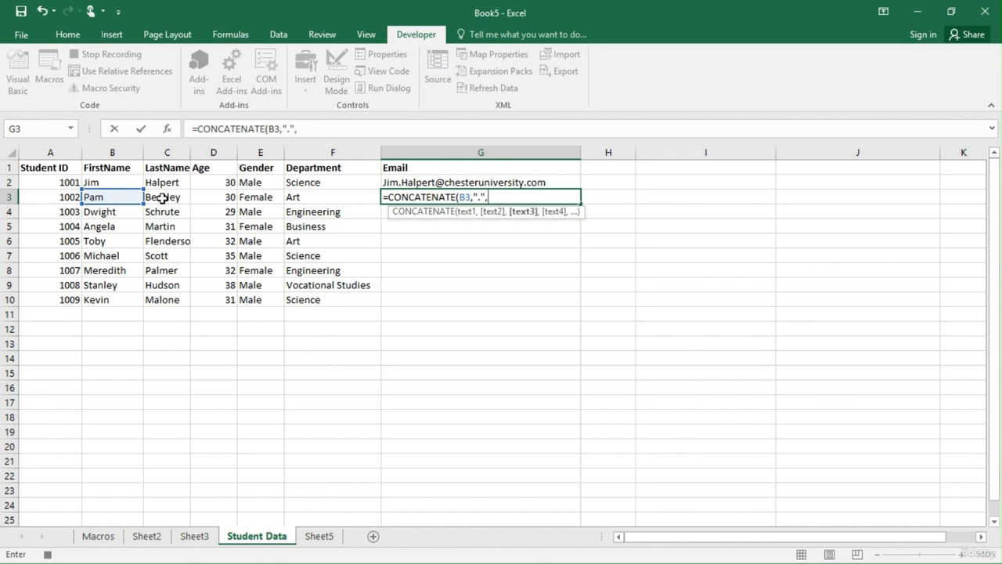
left_click(162, 198)
type(",")
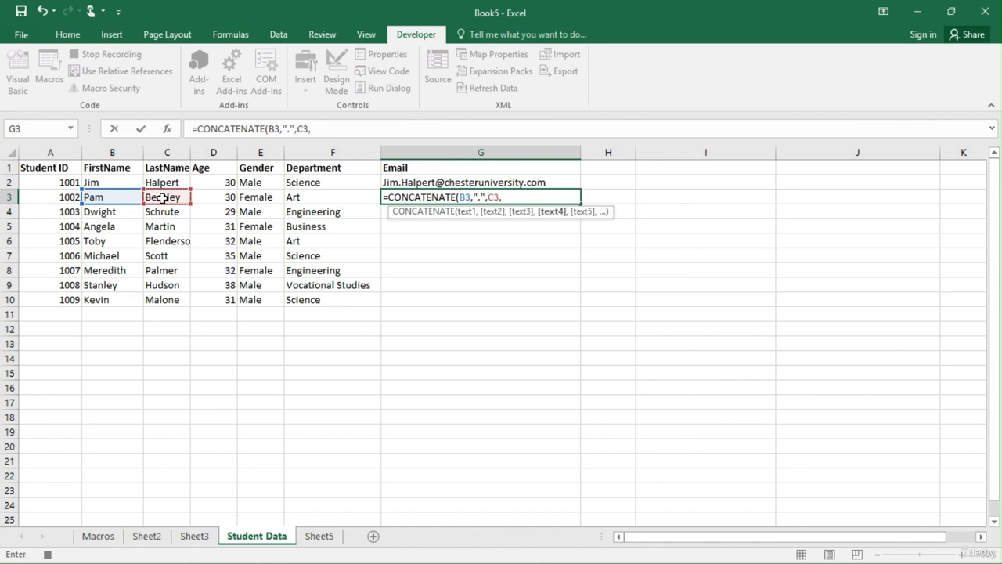
type("\"@chester")
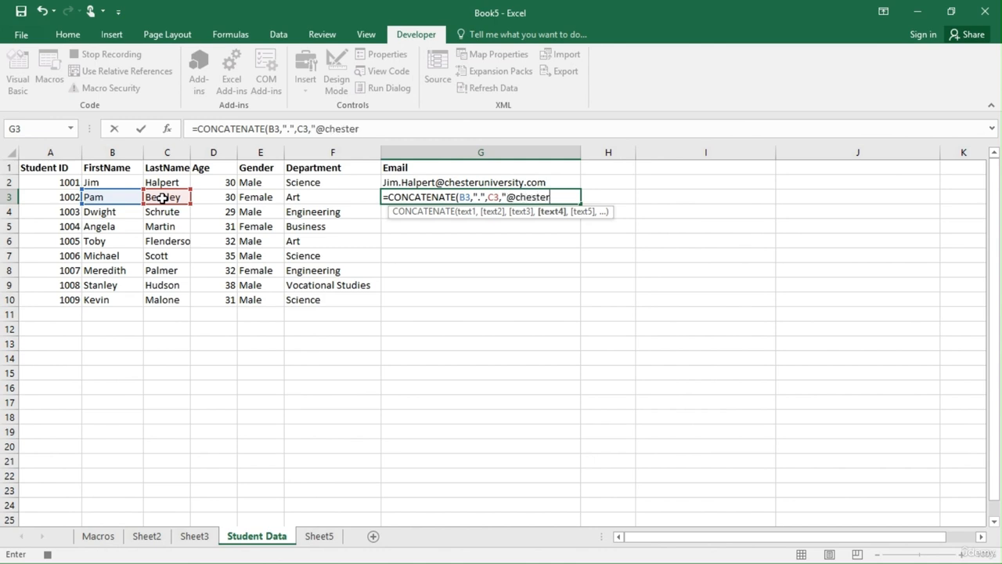
type("university.co")
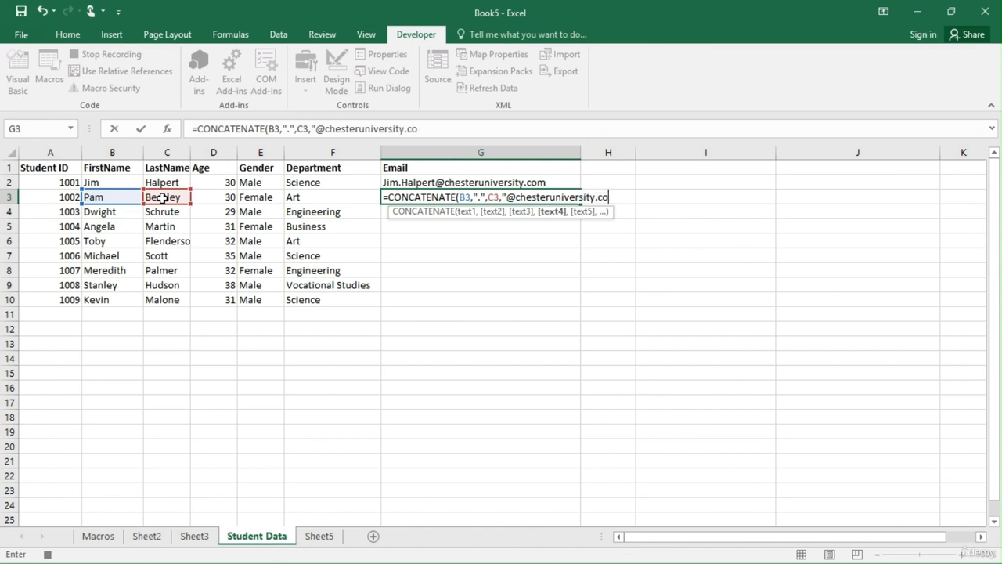
type("m\")")
key("Return")
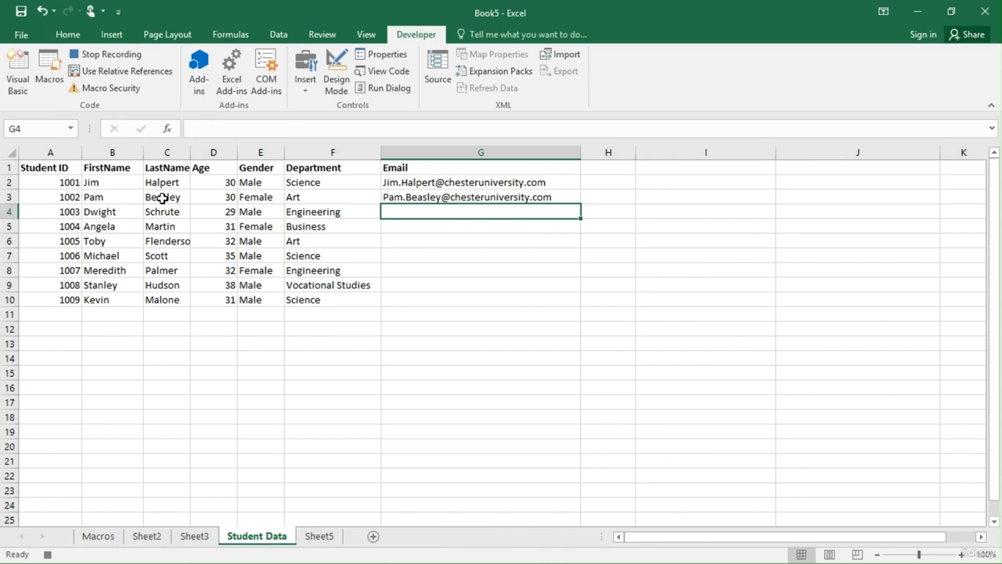
Fill the G3 email formula down the Email column through cell G10.
left_click(523, 200)
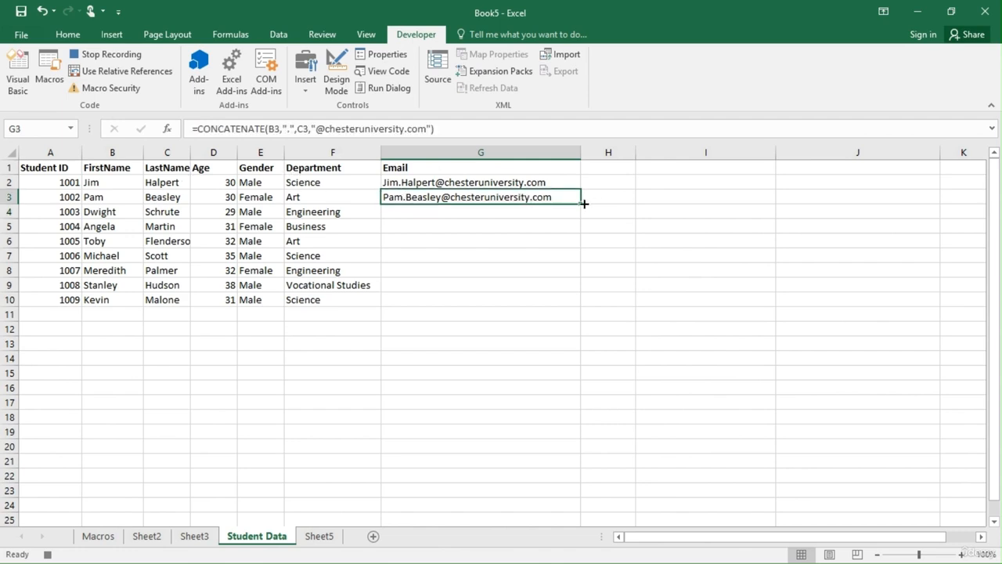
left_click_drag(577, 224, 569, 298)
left_click(623, 270)
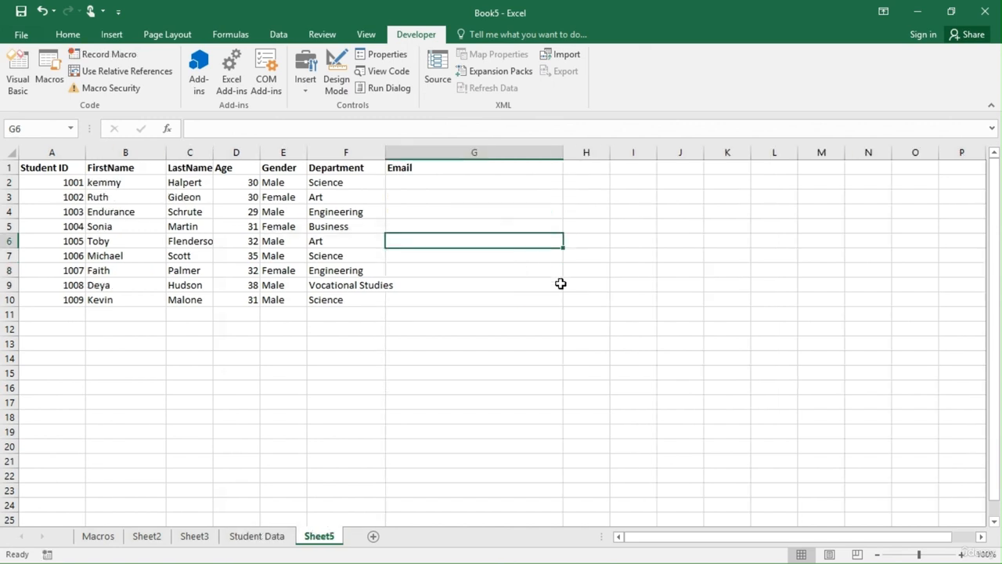
Run the Student_Data macro on Sheet5 to fill its empty Email column.
left_click(577, 289)
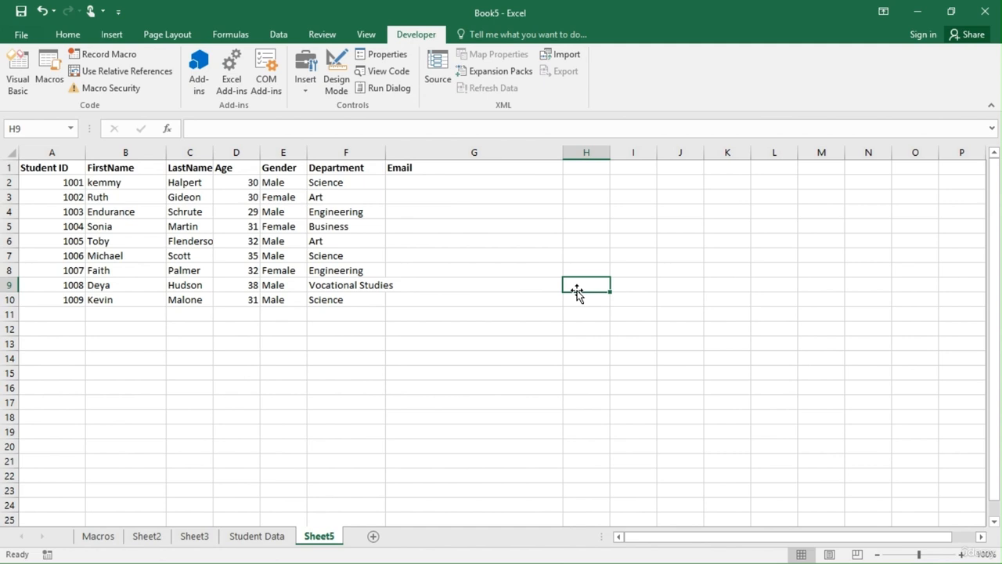
left_click(48, 81)
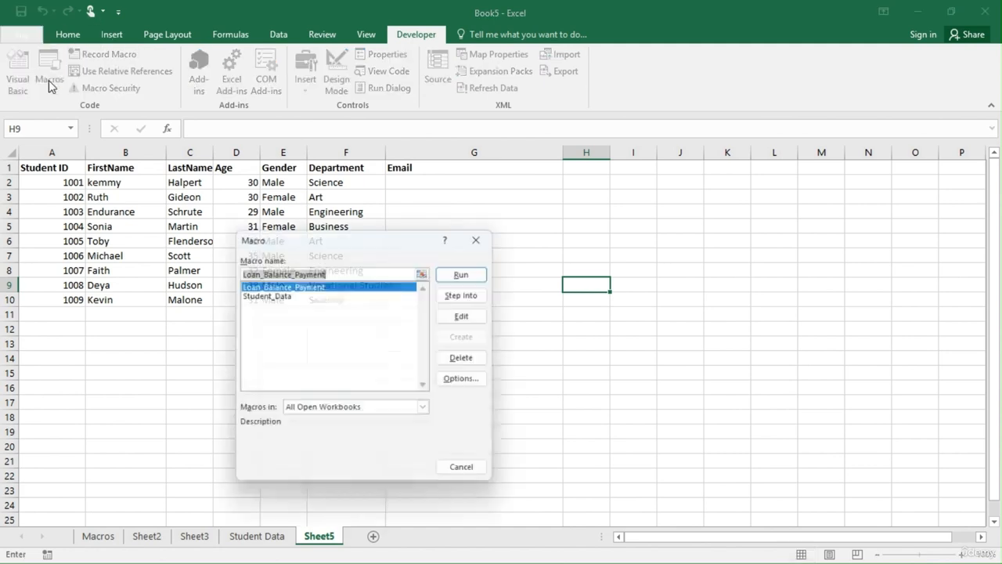
left_click(277, 298)
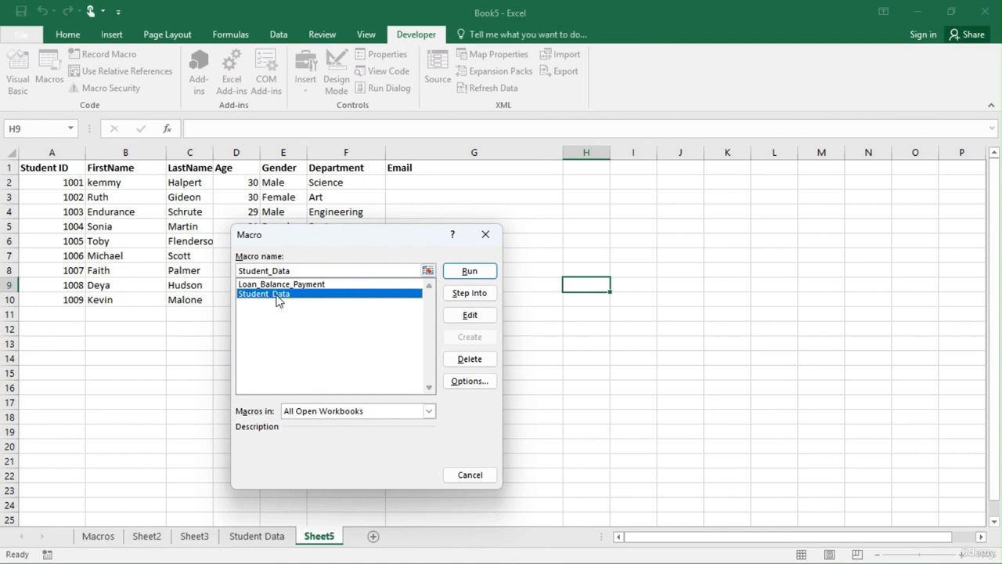
left_click(467, 271)
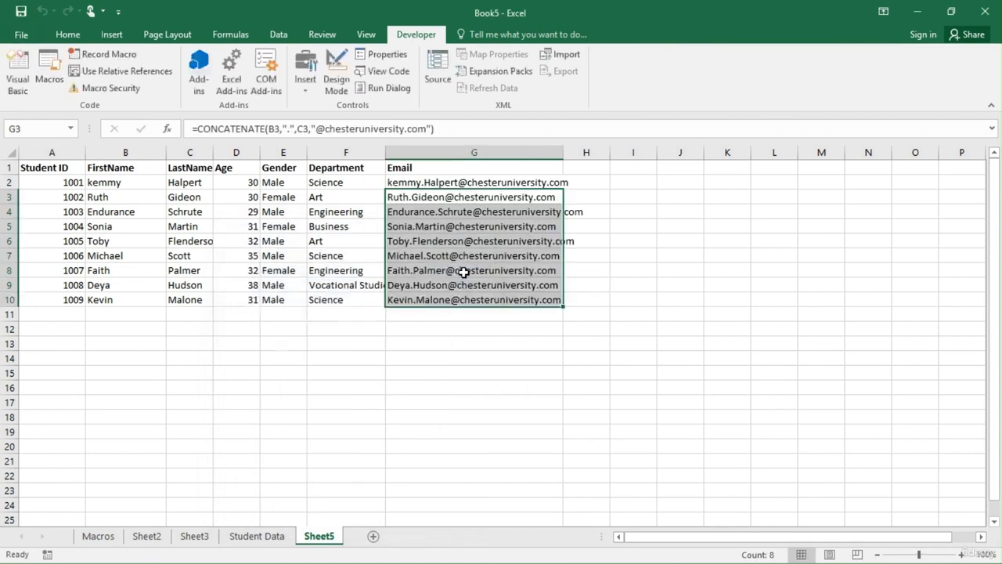
left_click(310, 329)
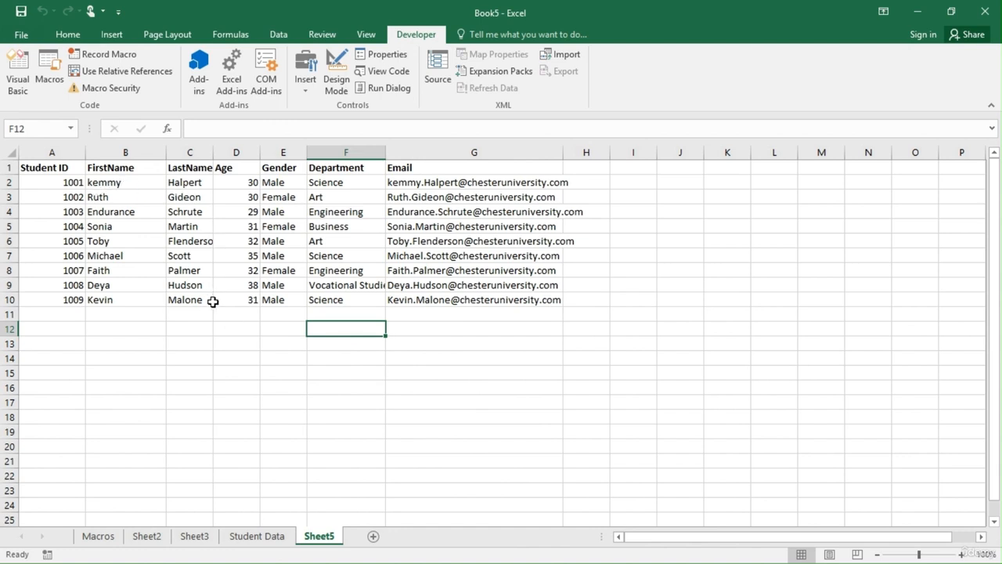
Review the Macros, Sheet2, Sheet3, Student Data and Sheet5 worksheets one after another.
left_click(98, 536)
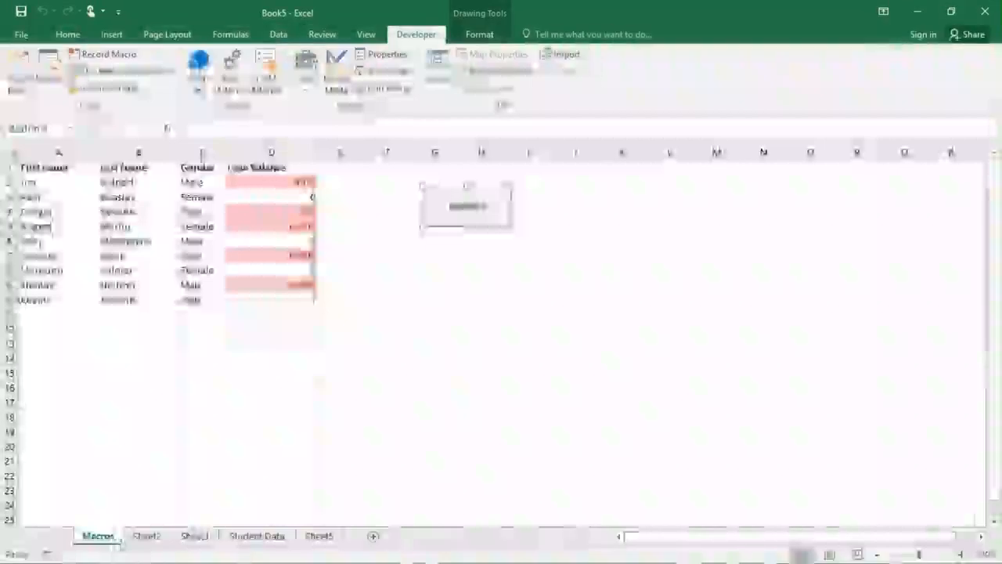
left_click(156, 541)
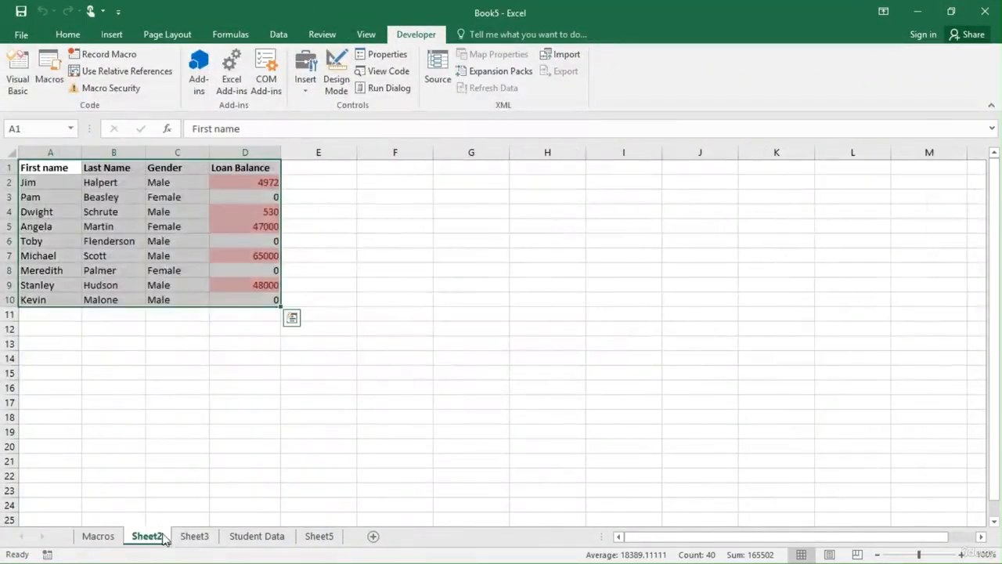
left_click(207, 540)
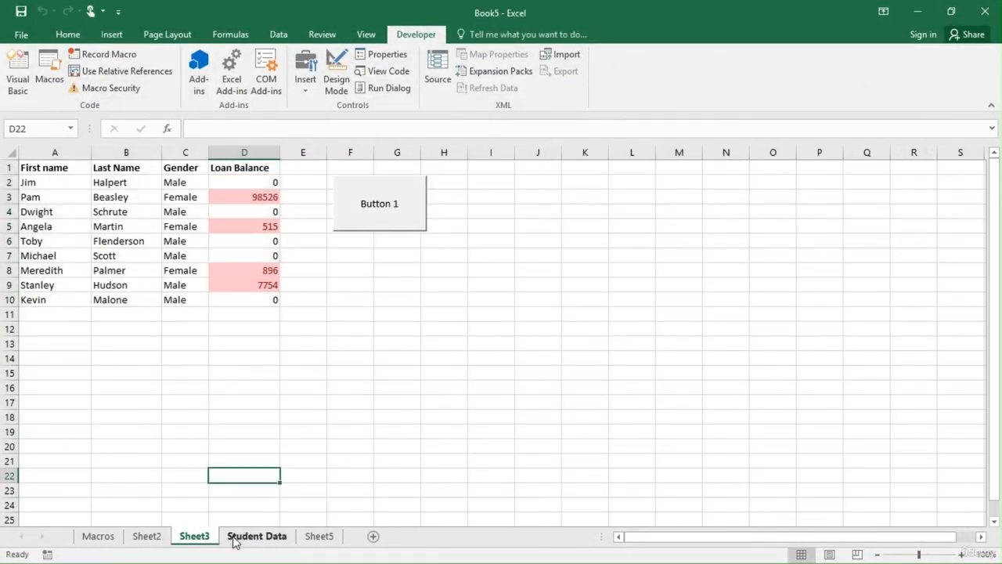
left_click(236, 540)
left_click(319, 541)
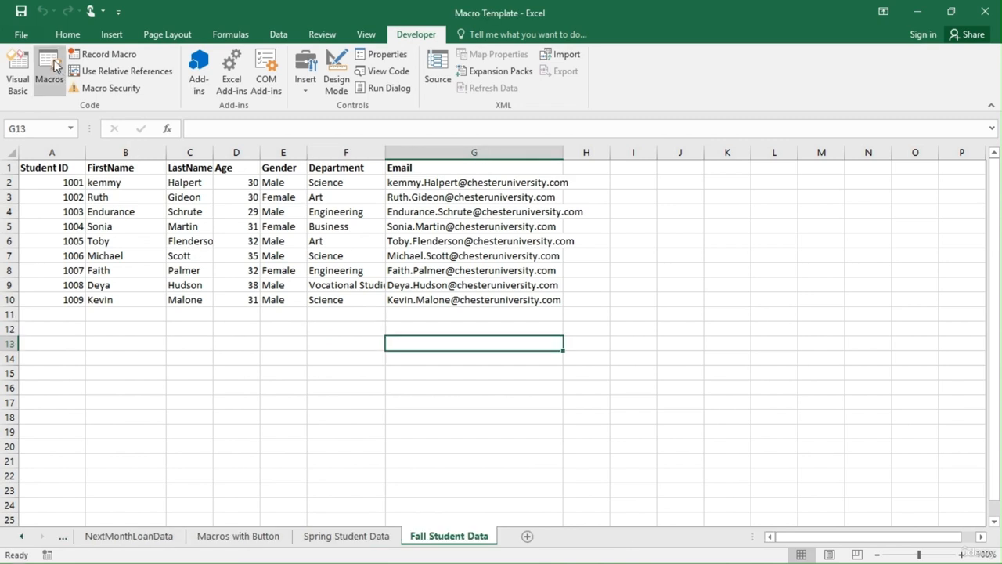
Save the Macro Template workbook to the Documents folder with Excel Macro-Enabled Workbook as the file type.
left_click(21, 35)
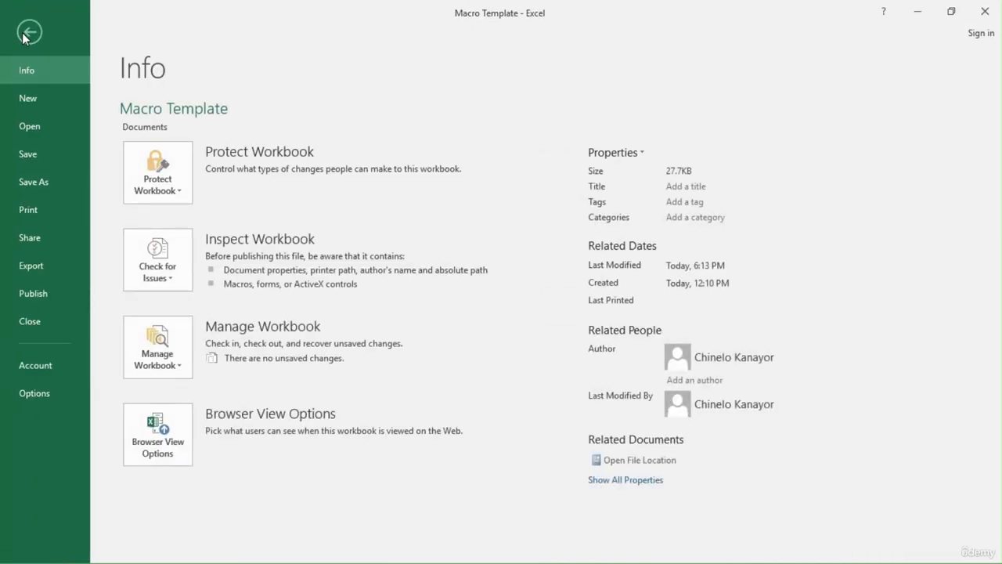
left_click(36, 182)
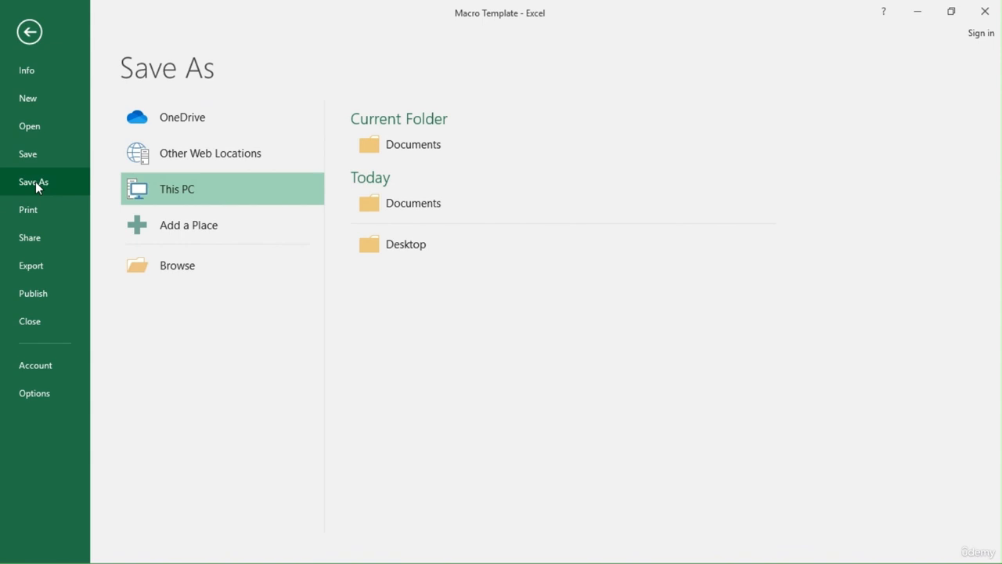
left_click(409, 204)
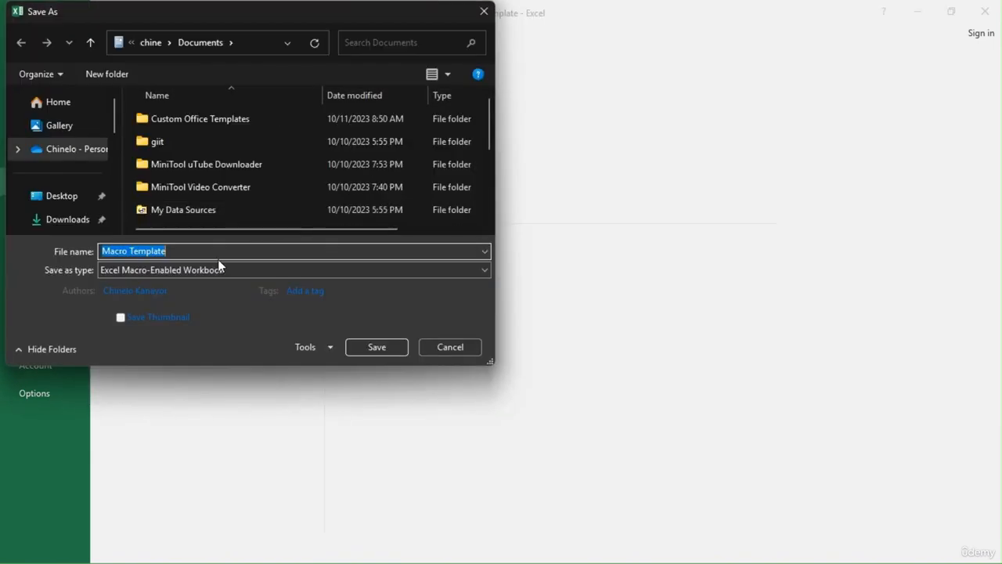
left_click(204, 271)
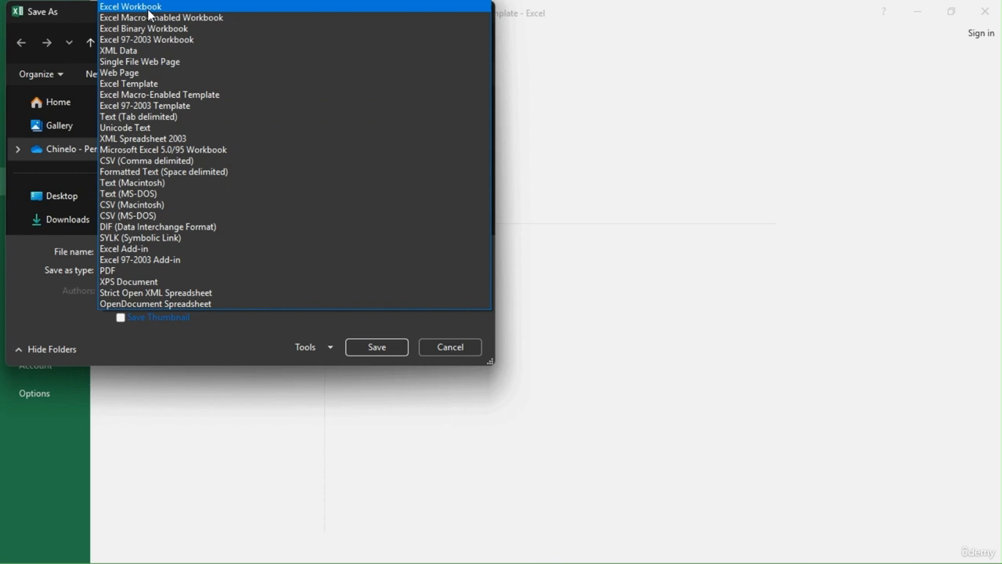
left_click(171, 19)
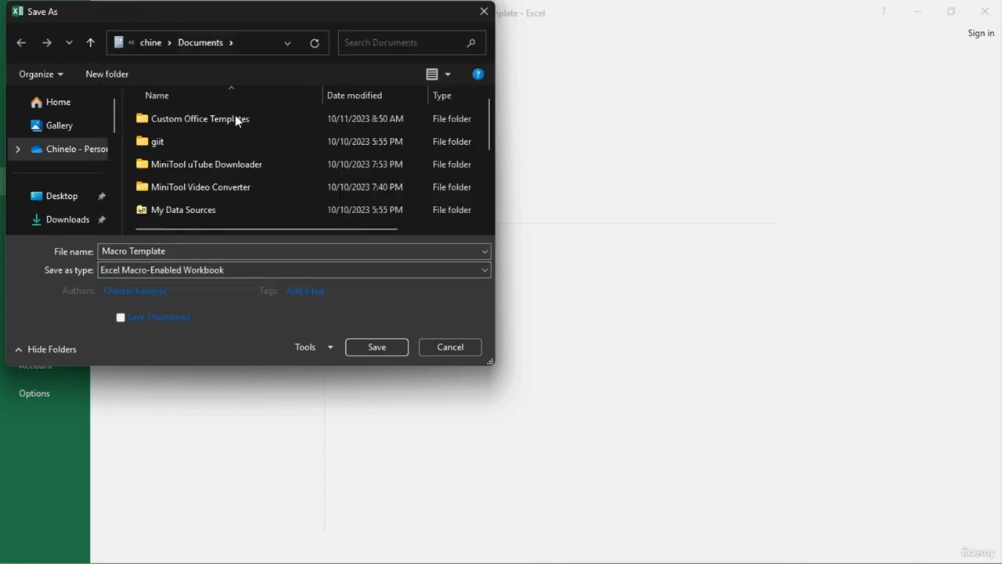